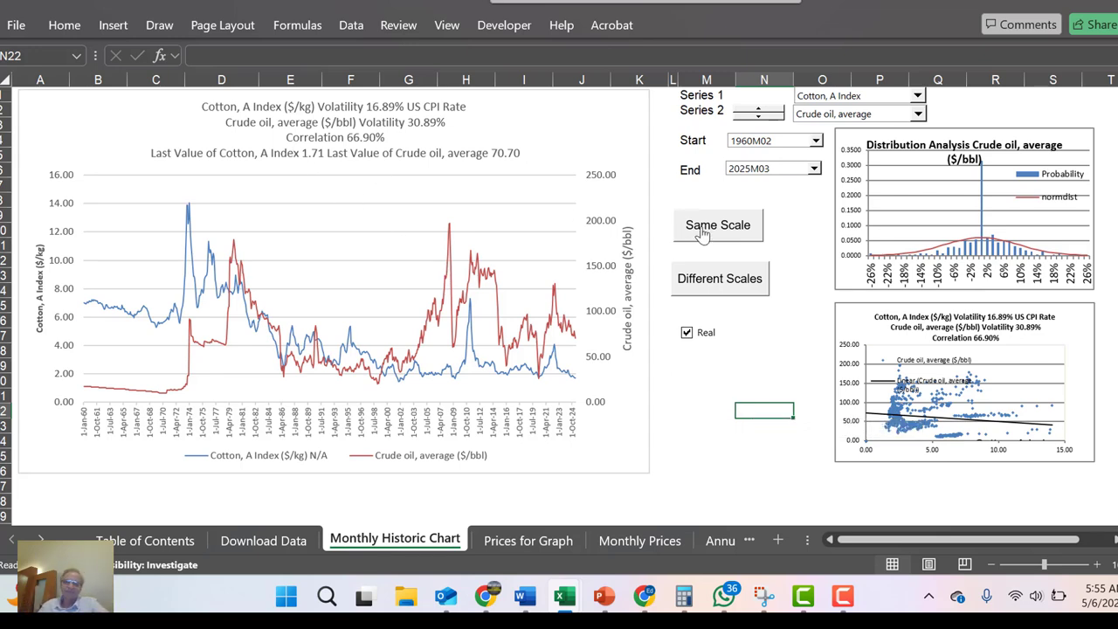
Step: Set Series 1 to "Crude oil, average" and Series 2 to "Liquefied natural gas, Japan" for the monthly historic chart
left_click(814, 98)
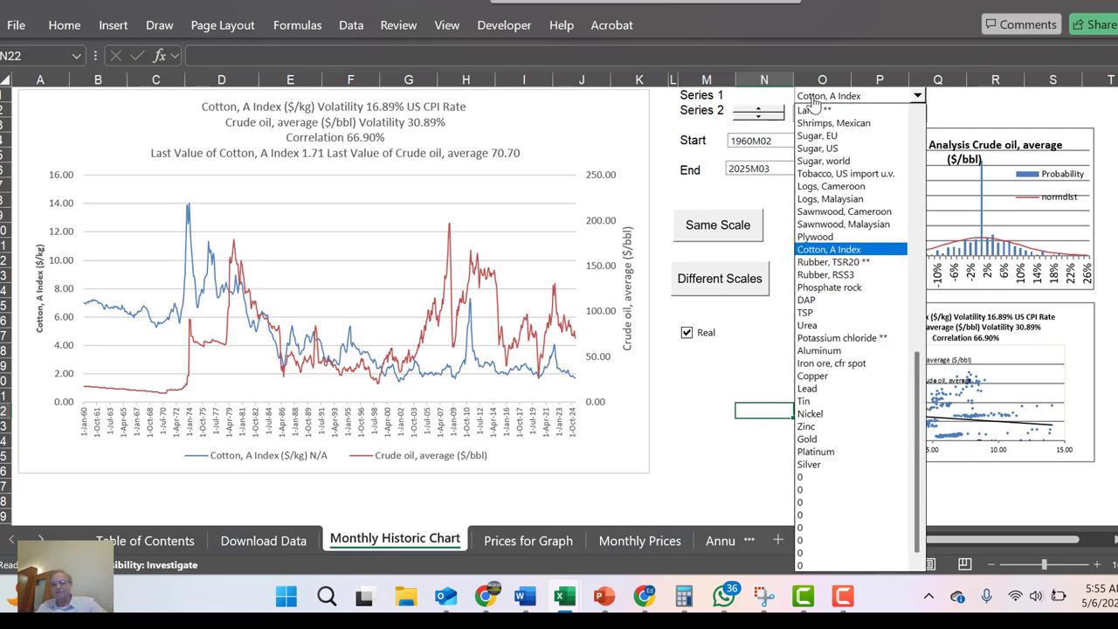
left_click(917, 130)
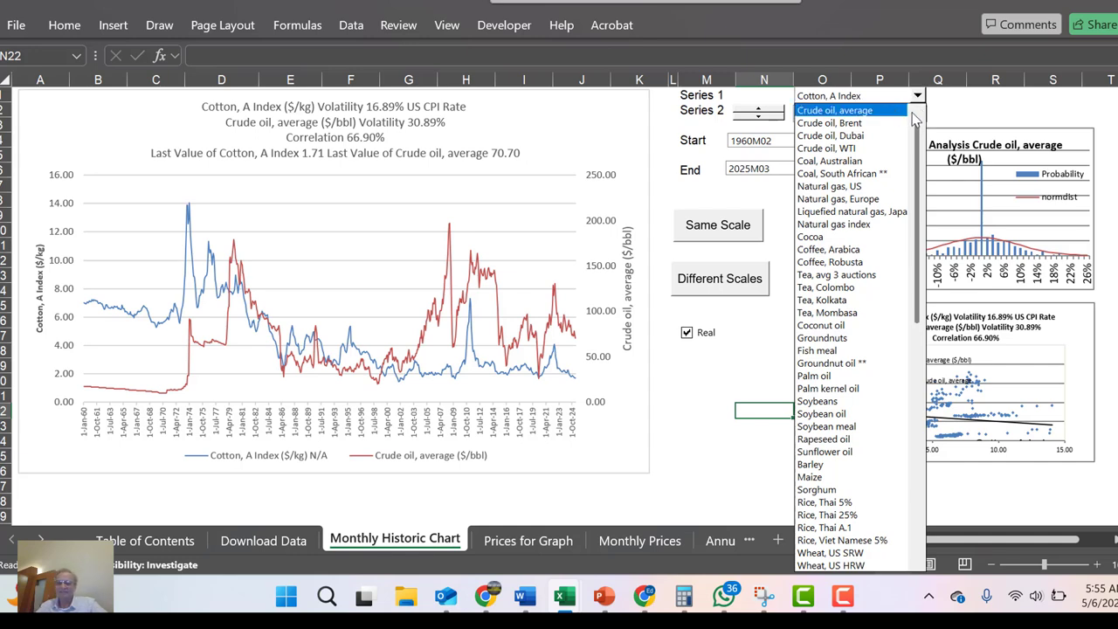
left_click(860, 112)
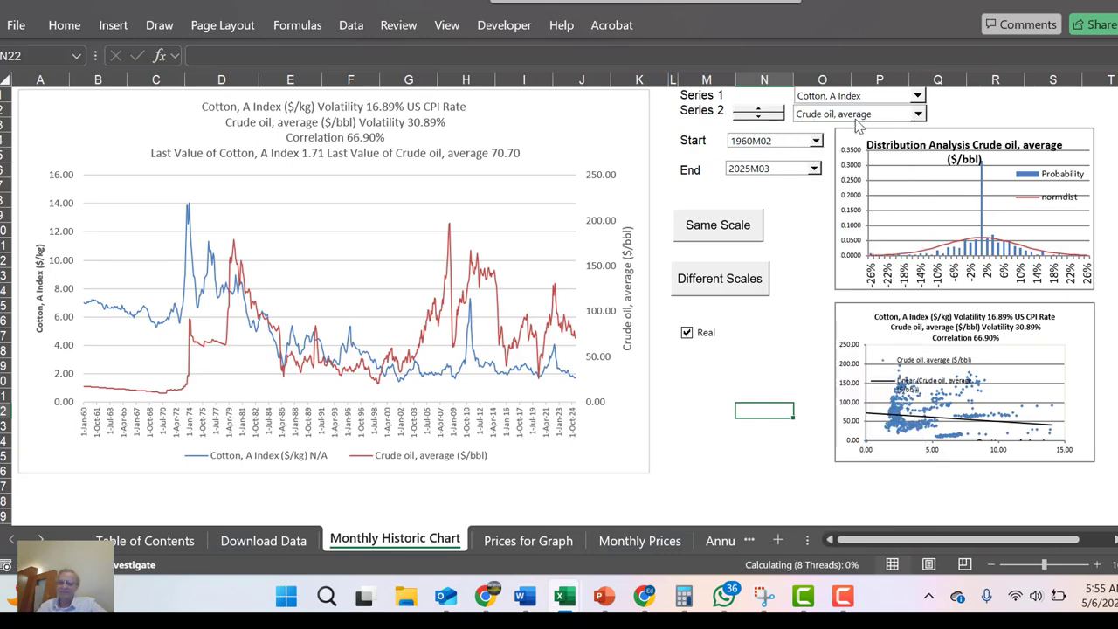
left_click(917, 114)
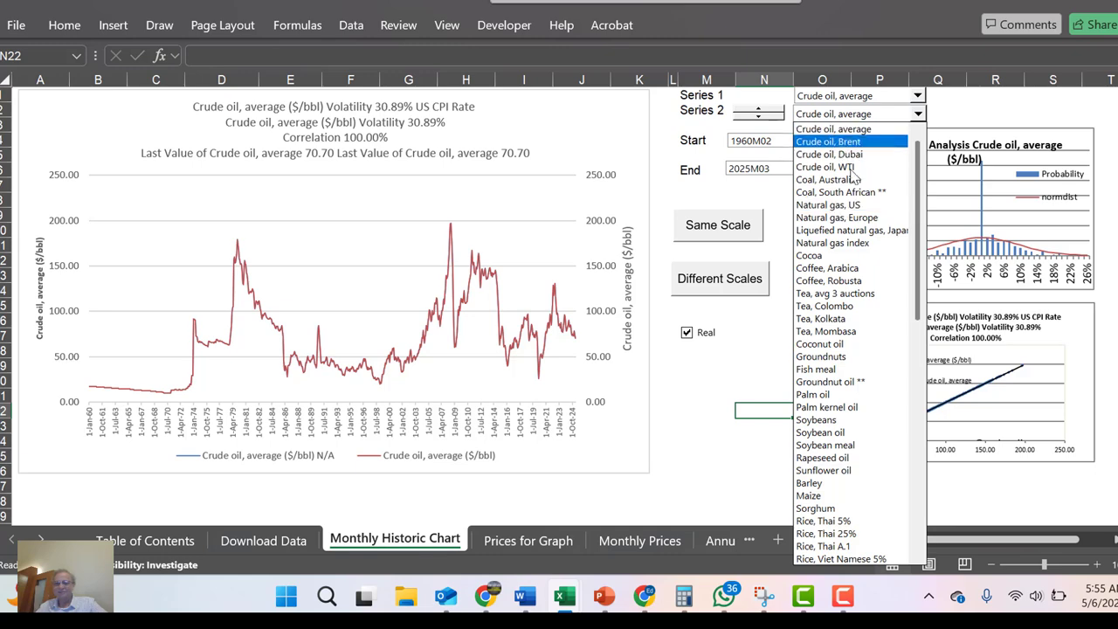
left_click(851, 229)
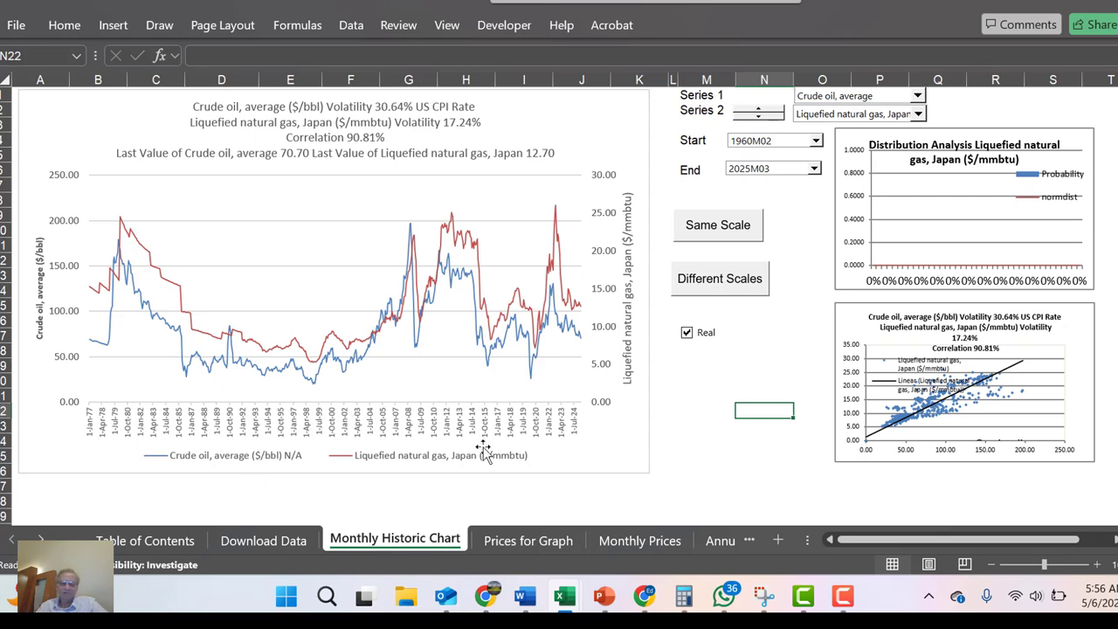
Step: Set the chart's start month to 1960M03 and compare nominal with real prices, leaving the Real option enabled
left_click(763, 150)
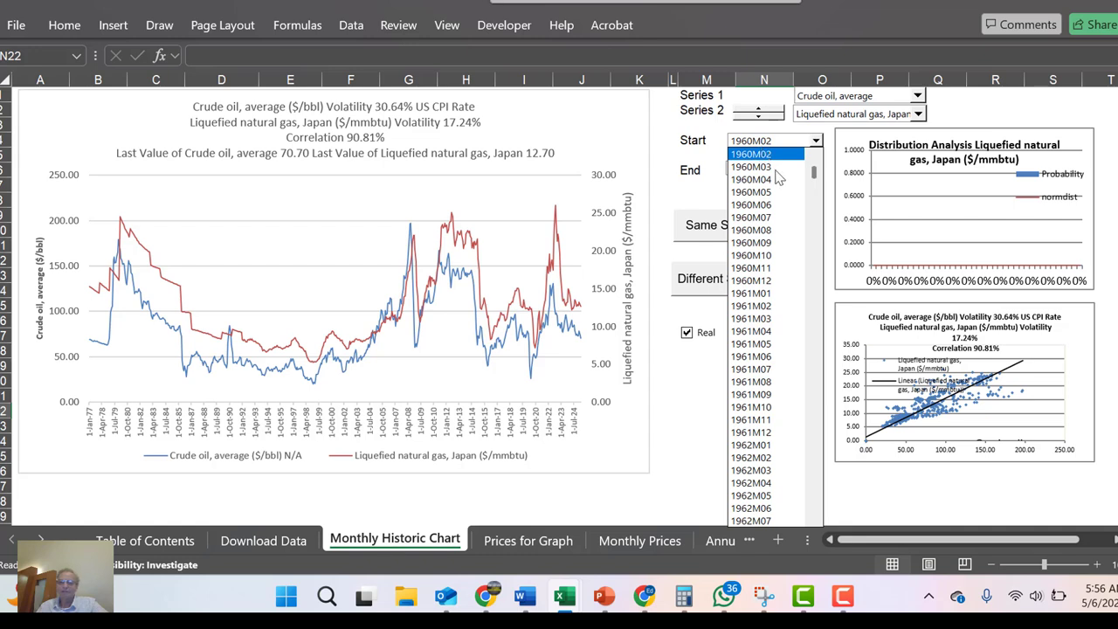
left_click(751, 154)
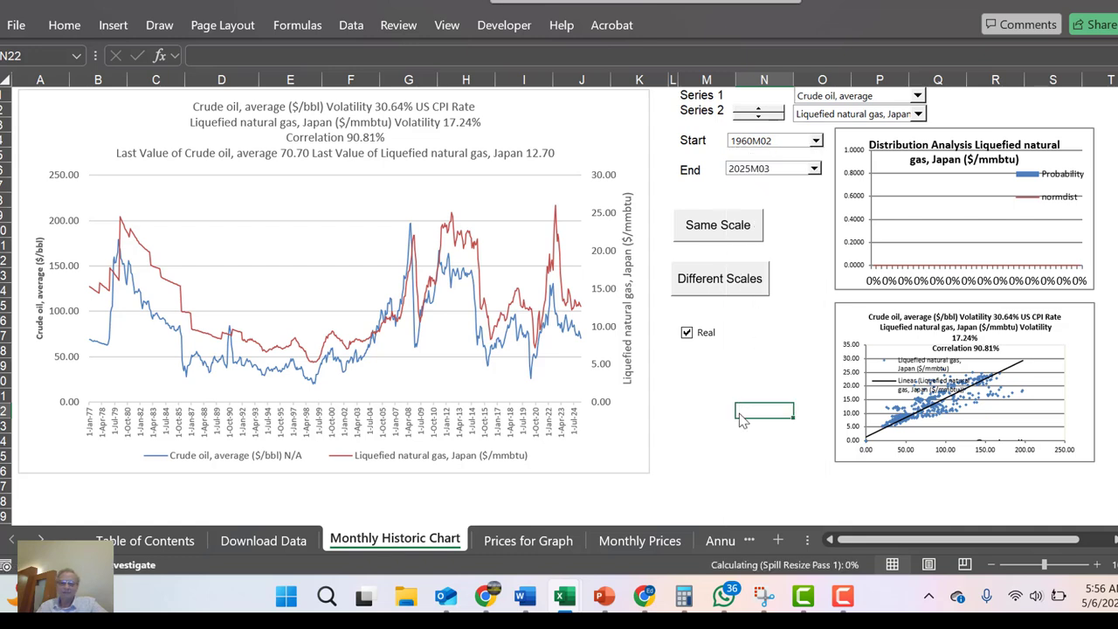
left_click(686, 333)
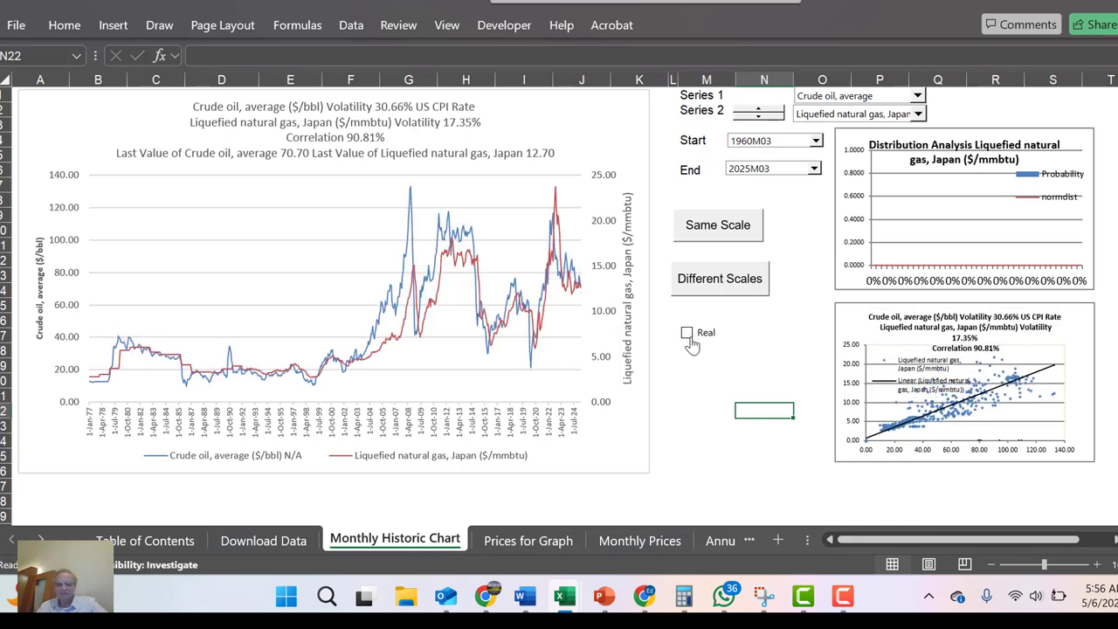
left_click(689, 337)
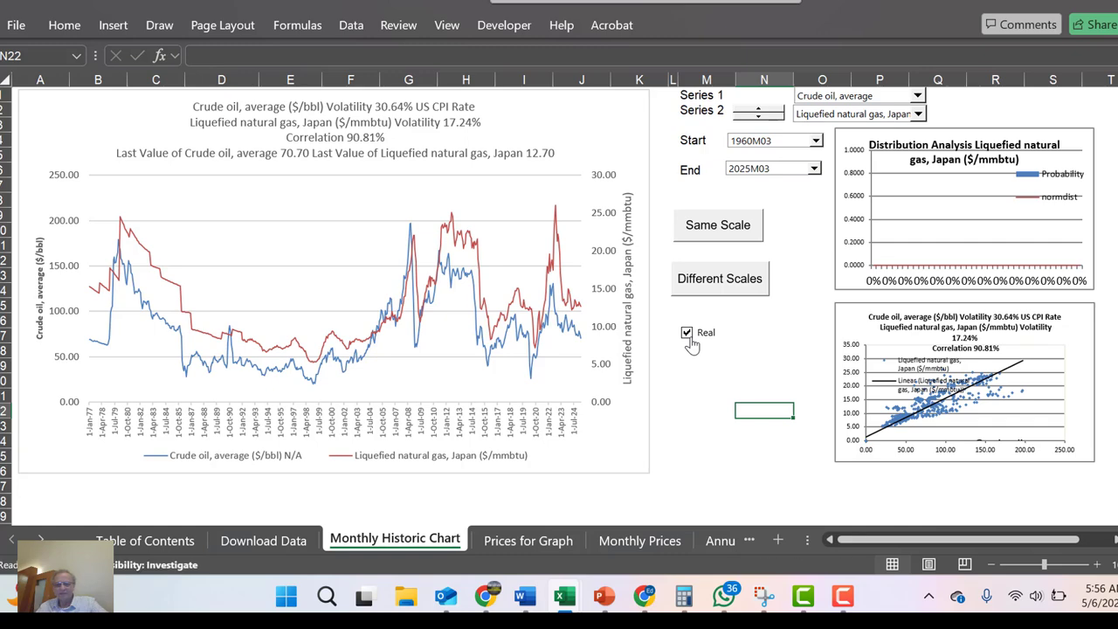
left_click(688, 338)
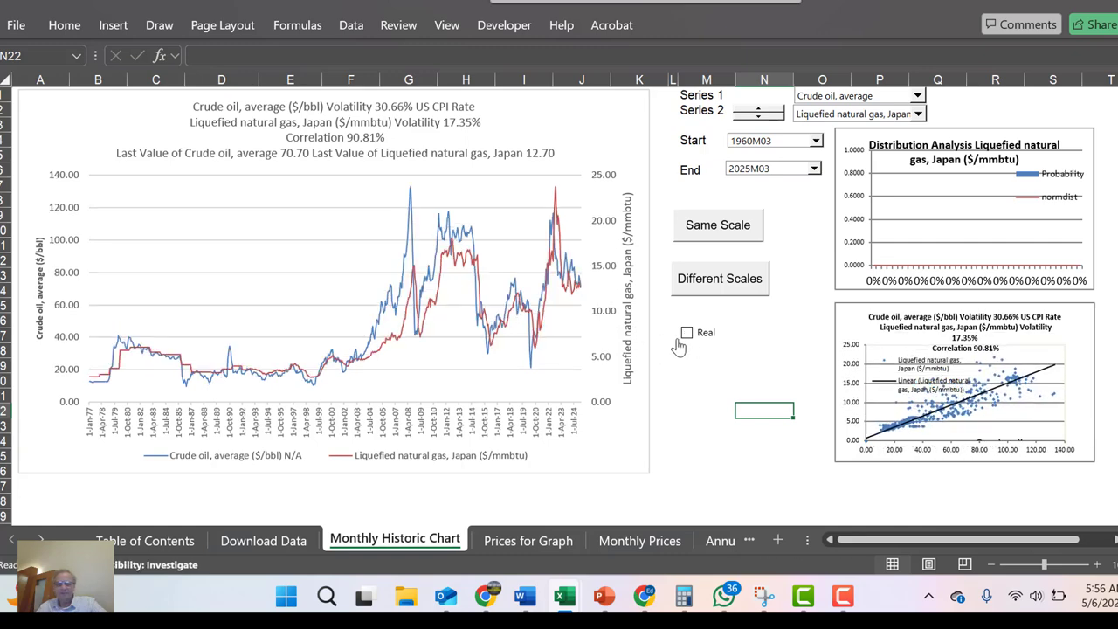
left_click(686, 333)
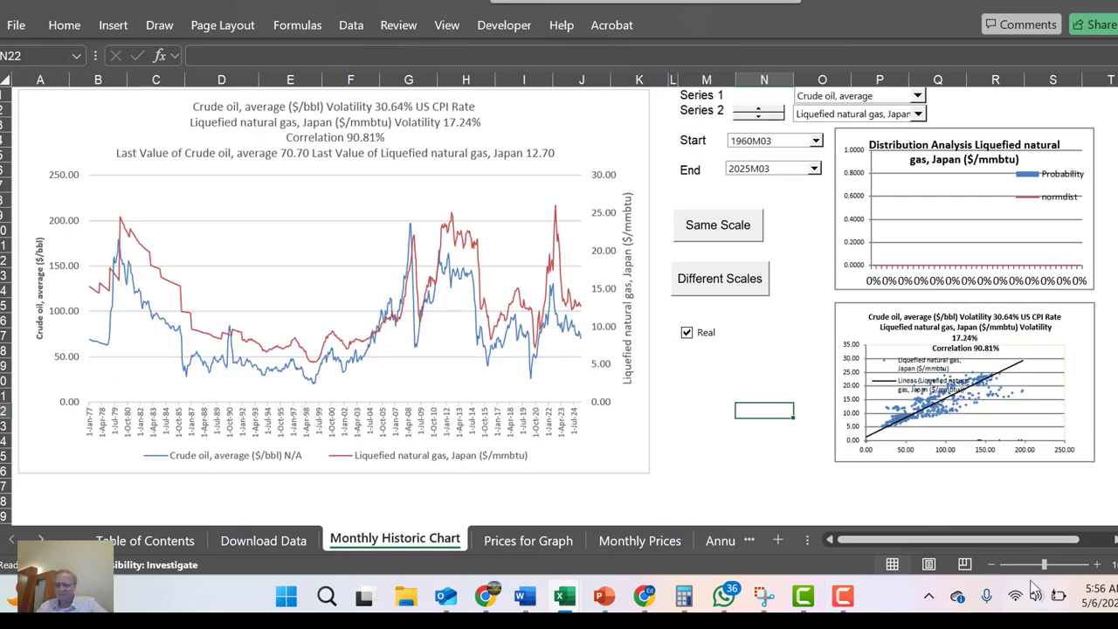
mouse_move(845, 596)
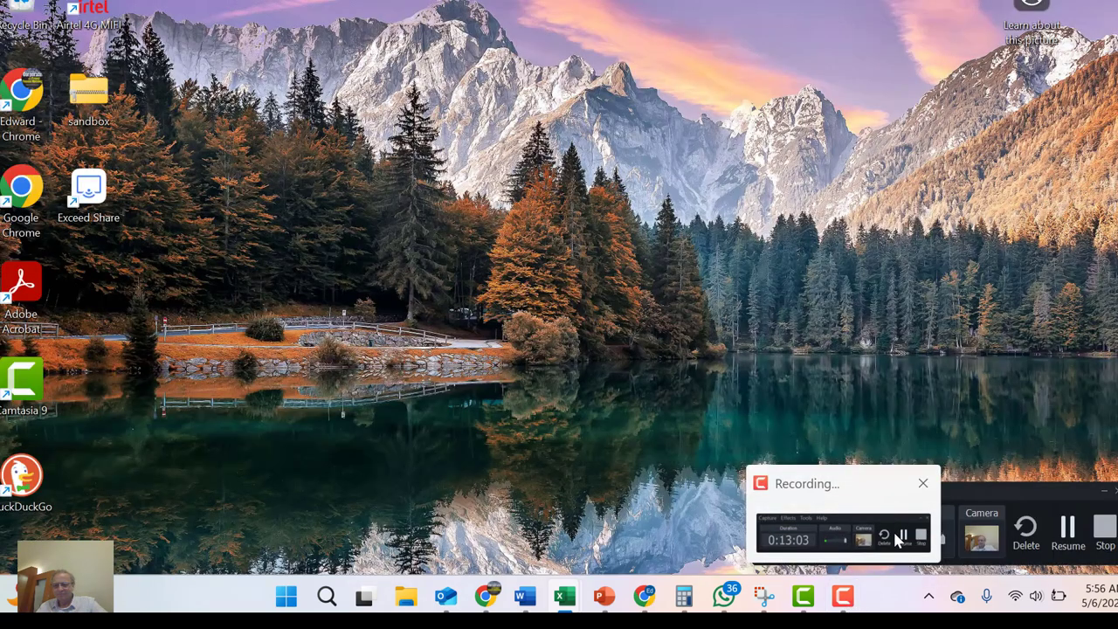
left_click(898, 524)
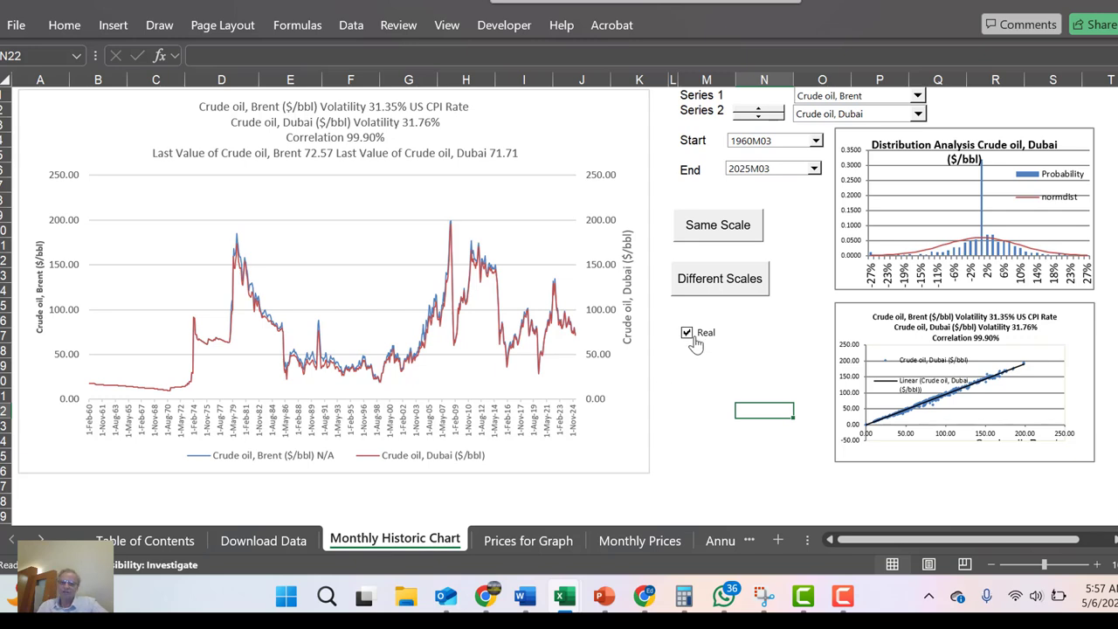
Step: Compare the Brent and Dubai crude oil charts in nominal and real terms by disabling and re-enabling the Real option
left_click(696, 341)
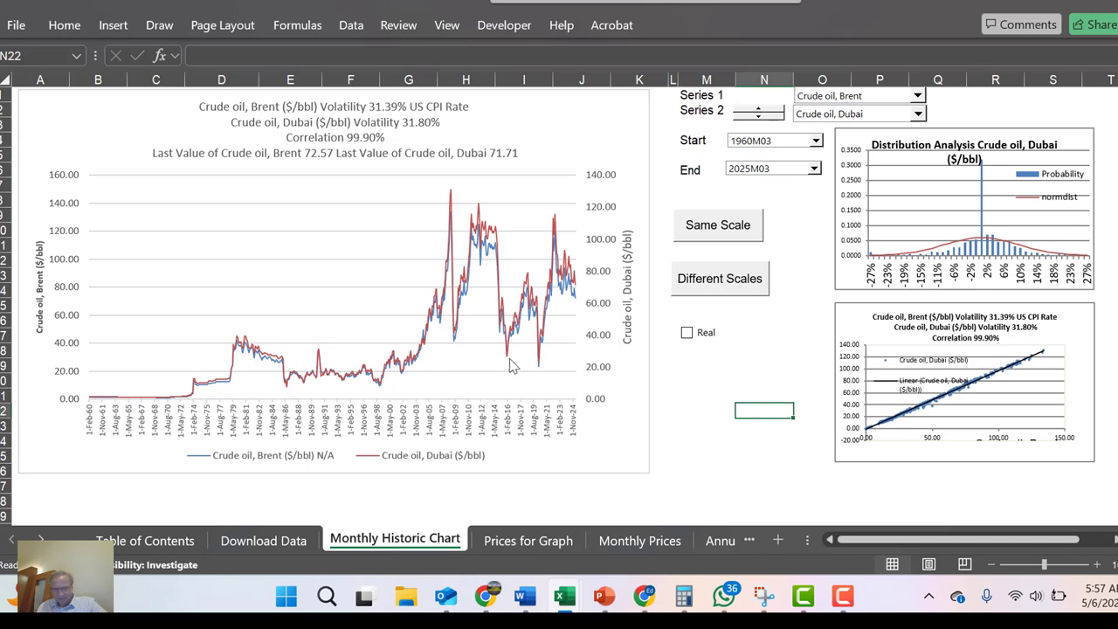
left_click(686, 340)
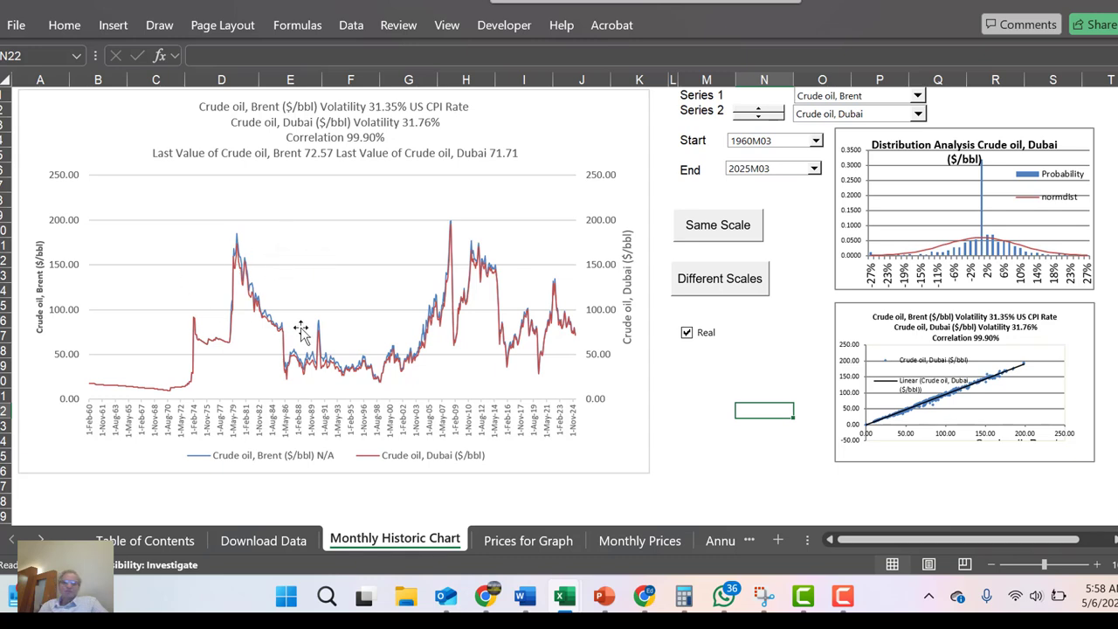
mouse_move(290, 383)
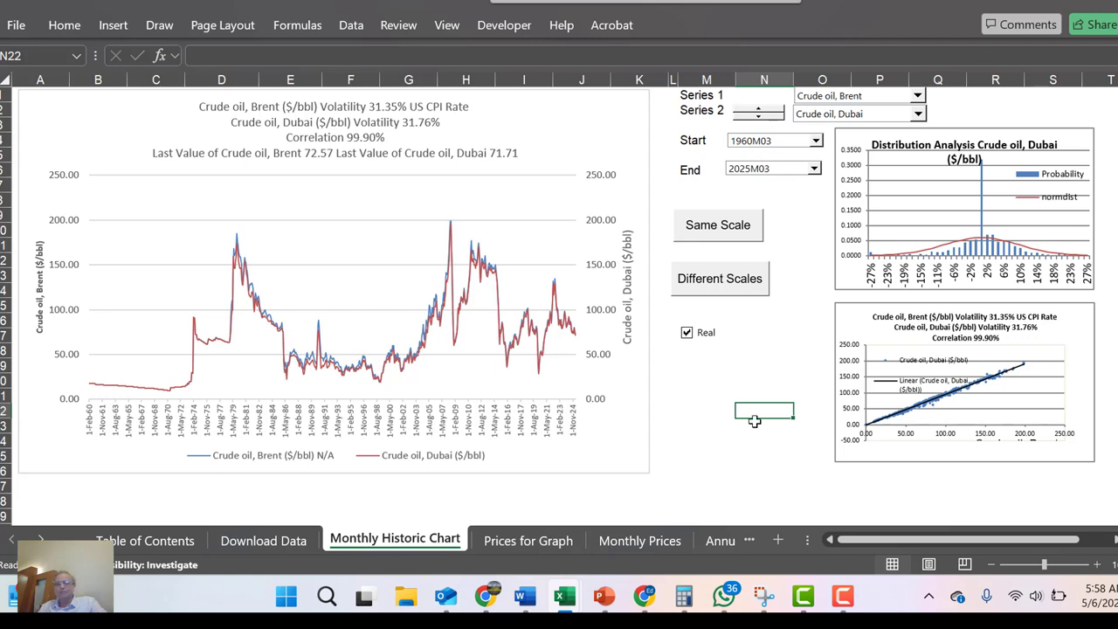
left_click(714, 377)
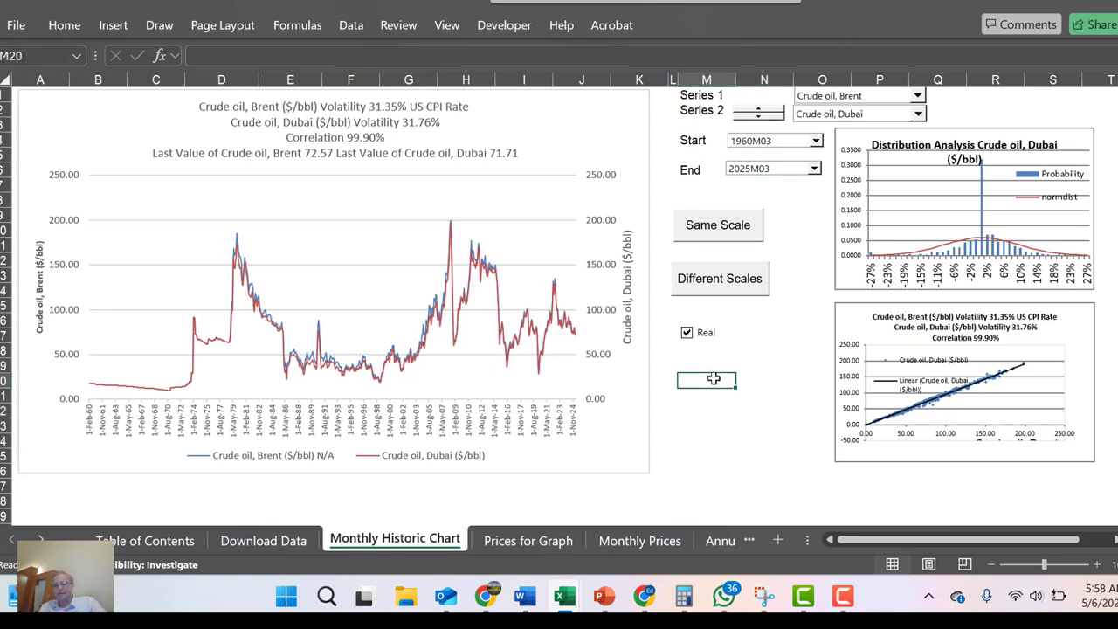
Step: Set Series 1 to "Liquefied natural gas, Japan" and move the chart's start month forward to 1967M08
left_click(812, 101)
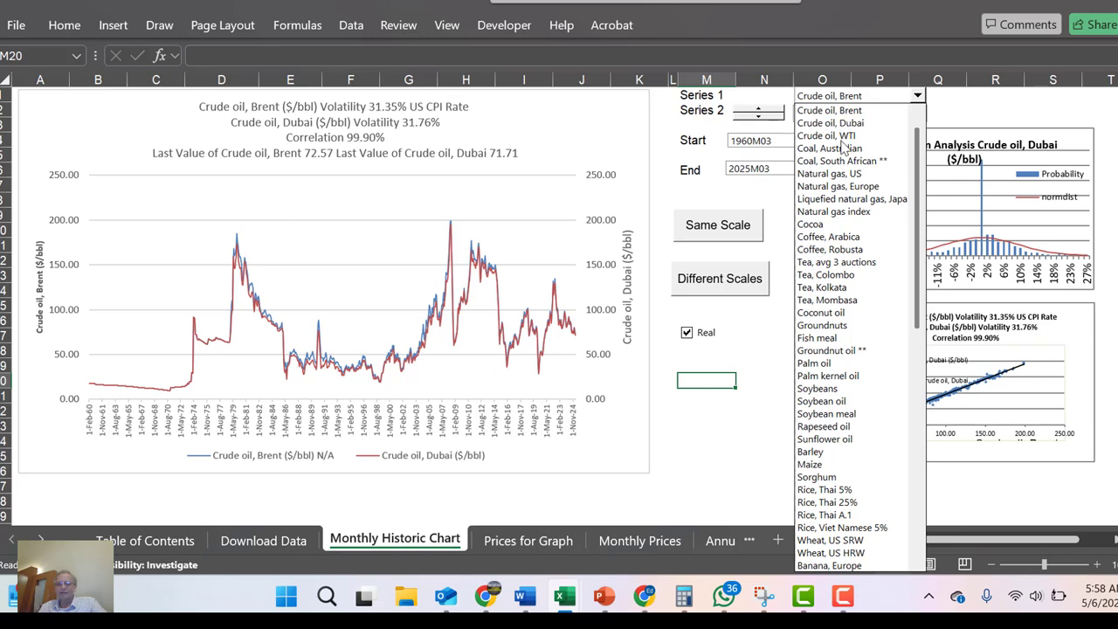
left_click(834, 199)
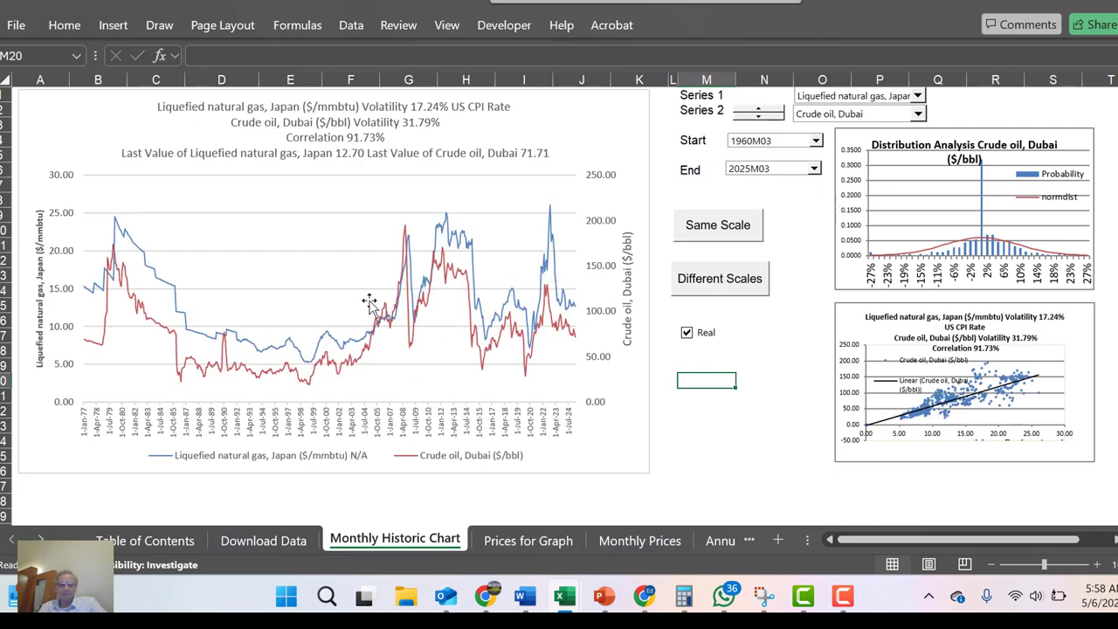
left_click(741, 144)
key("Down")
key("Down")
key("Down")
key("Down")
key("Down")
key("Down")
key("Down")
key("Down")
key("Down")
key("Down")
key("Down")
key("Down")
key("Down")
key("Down")
key("Down")
key("Down")
key("Down")
key("Down")
key("Down")
key("Down")
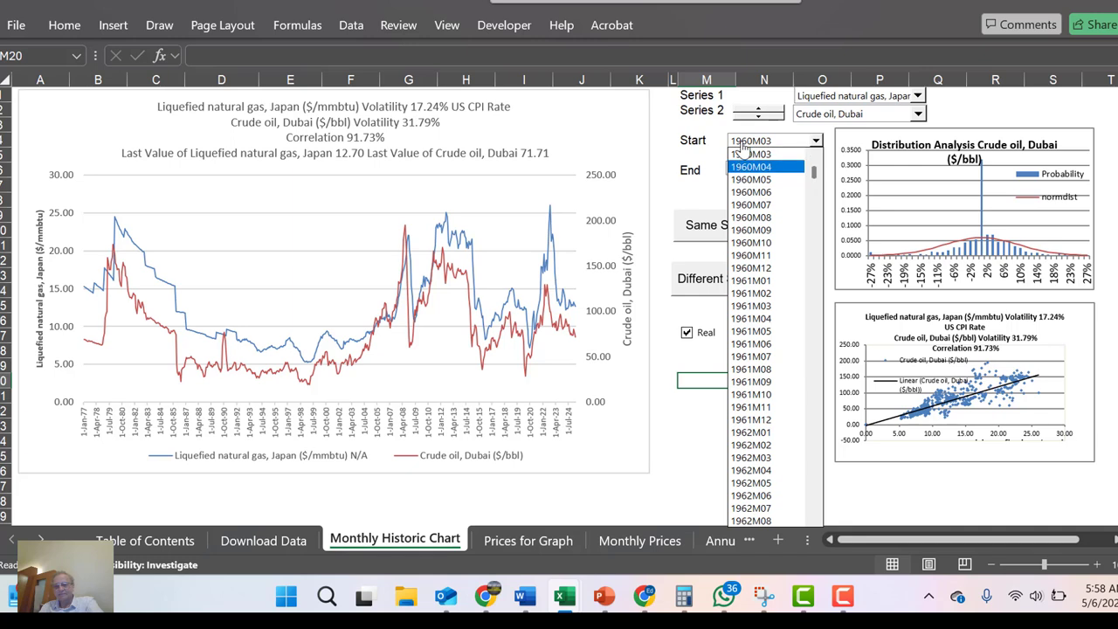
key("Down")
key("Down")
key("Down")
key("Down")
key("Down")
key("Down")
key("Down")
key("Down")
key("Down")
key("Down")
key("Down")
key("Down")
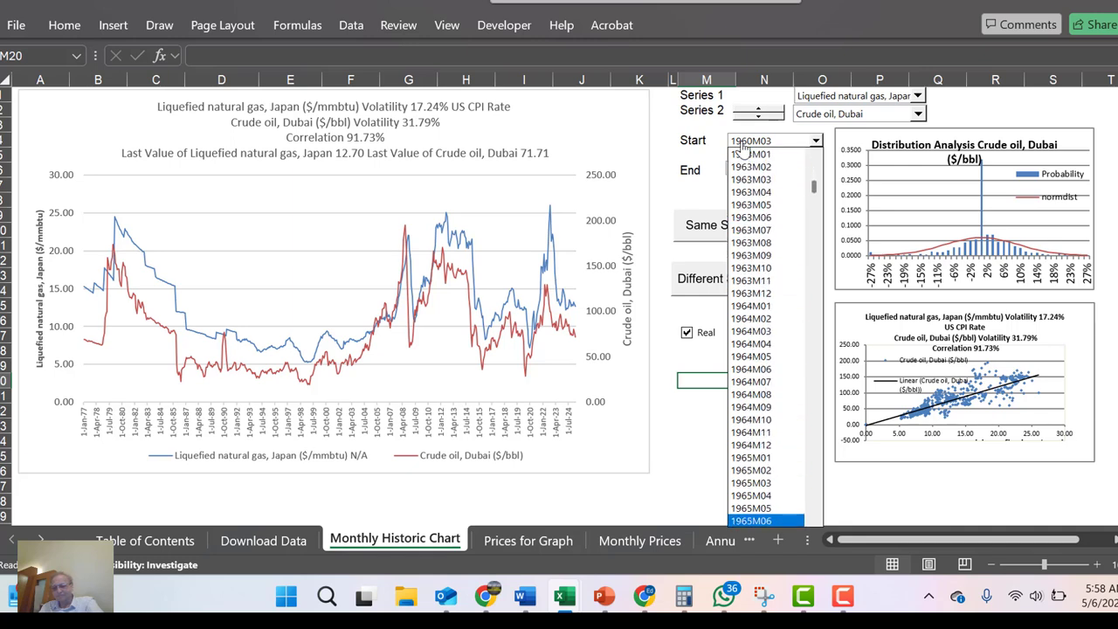
key("Escape")
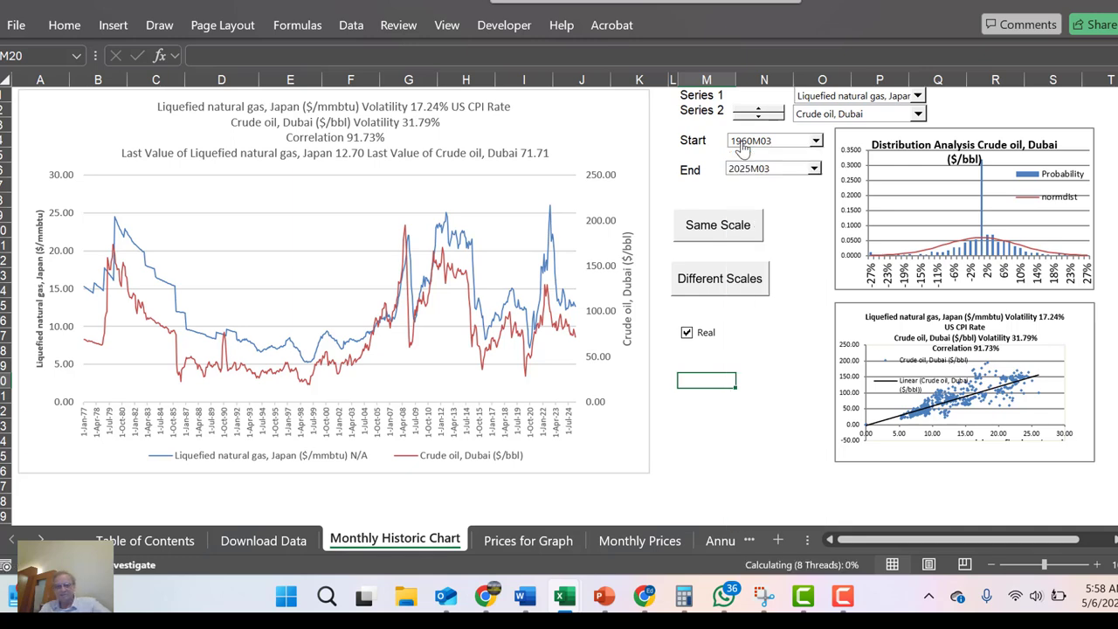
Step: Set the chart's start month to 1996M07
left_click(741, 149)
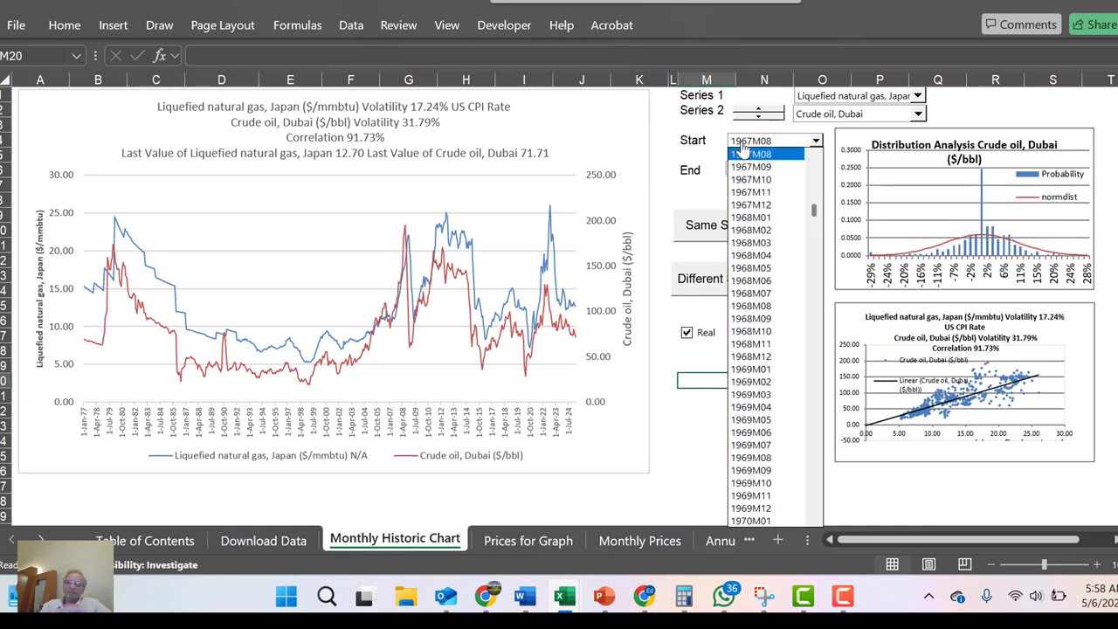
key("Page_Down")
key("Page_Down")
key("Page_Down")
key("Page_Down")
key("Page_Down")
key("Page_Down")
key("Page_Down")
key("Page_Down")
key("Page_Down")
key("Page_Down")
key("Page_Down")
key("Page_Down")
key("Page_Down")
key("Page_Down")
key("Page_Down")
key("Page_Down")
key("Page_Down")
key("Page_Down")
key("Page_Down")
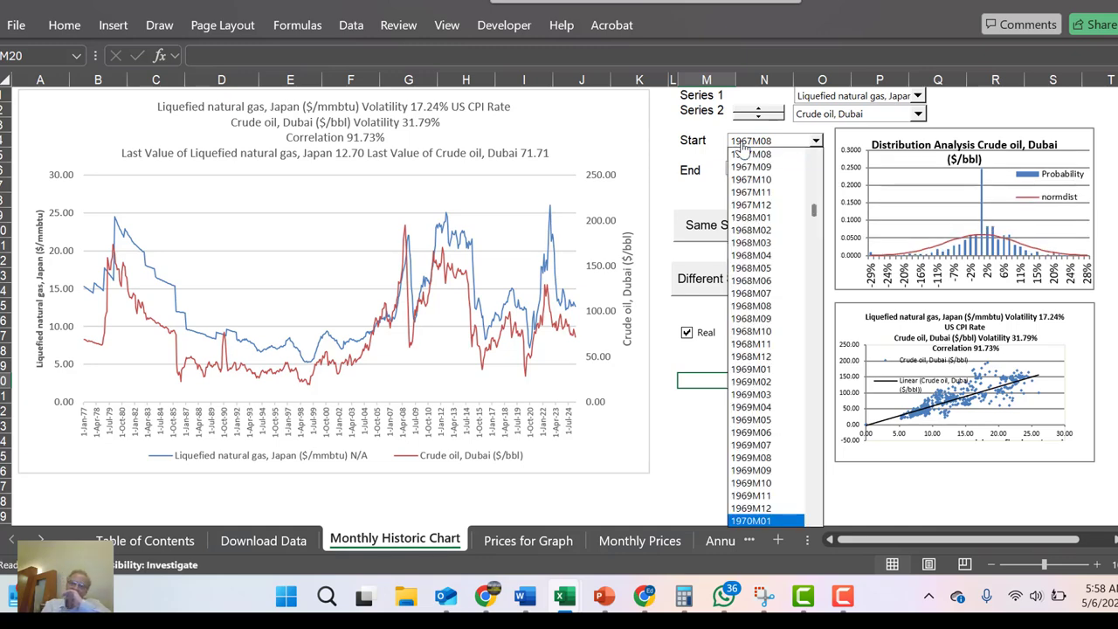
key("Page_Up")
key("Page_Up")
key("Page_Up")
key("Page_Up")
key("Page_Up")
key("Page_Up")
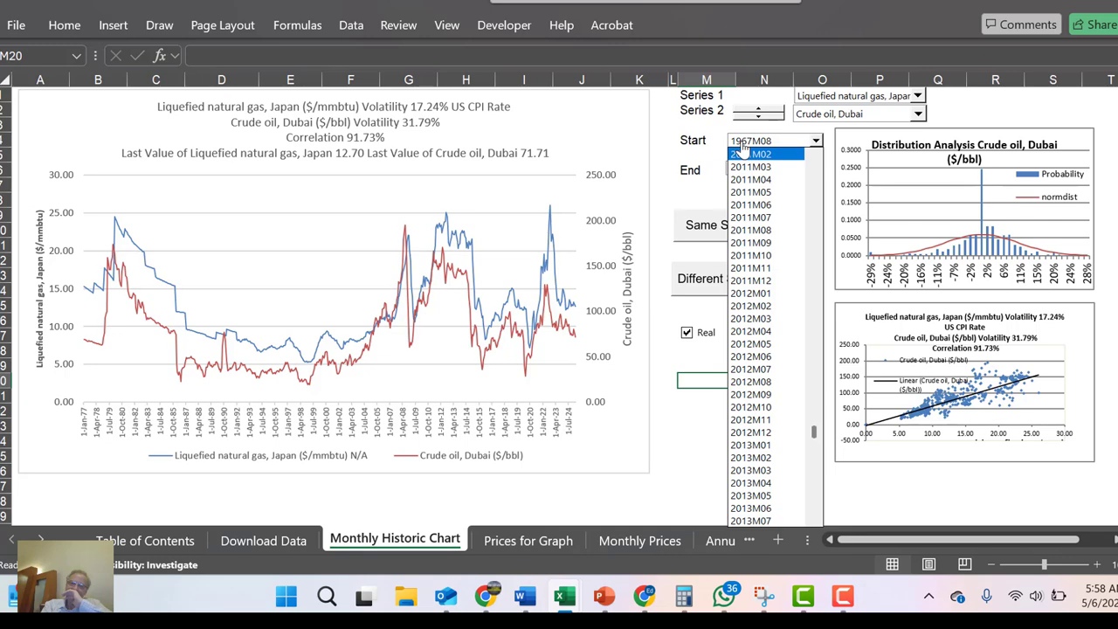
key("Escape")
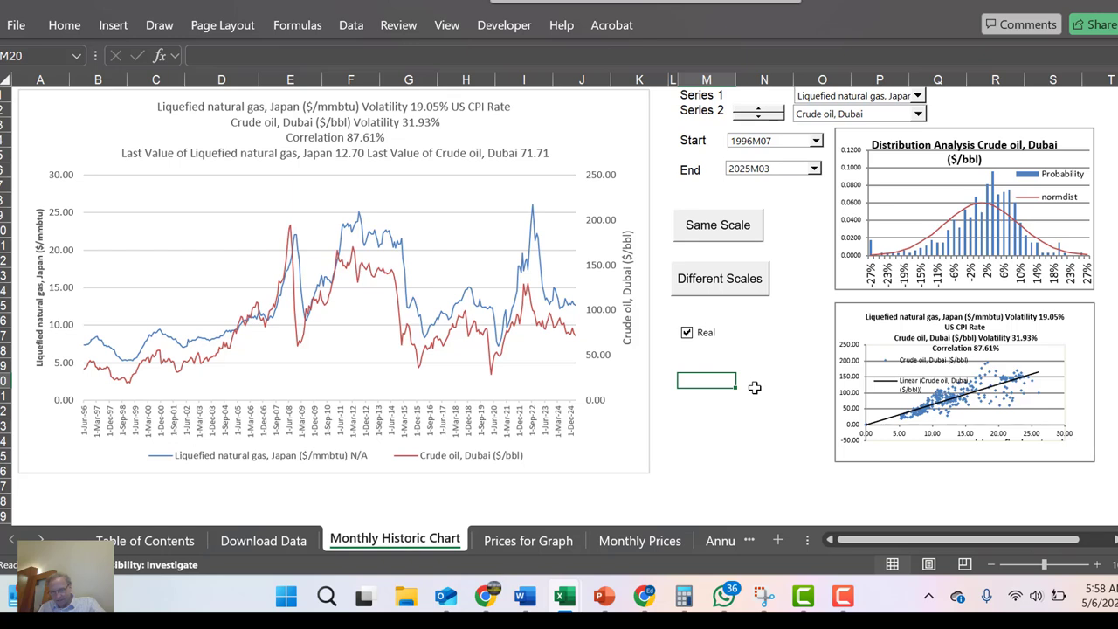
Step: Set Series 2 to "Natural gas, US" and plot both gas series on the same scale
left_click(853, 118)
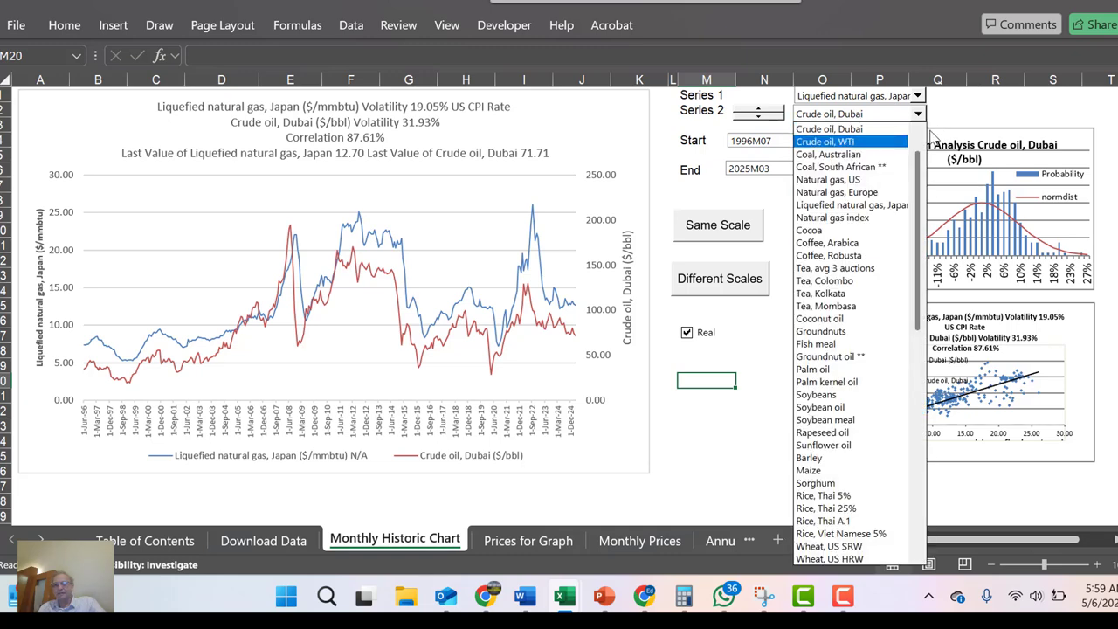
scroll(915, 147, "up", 2)
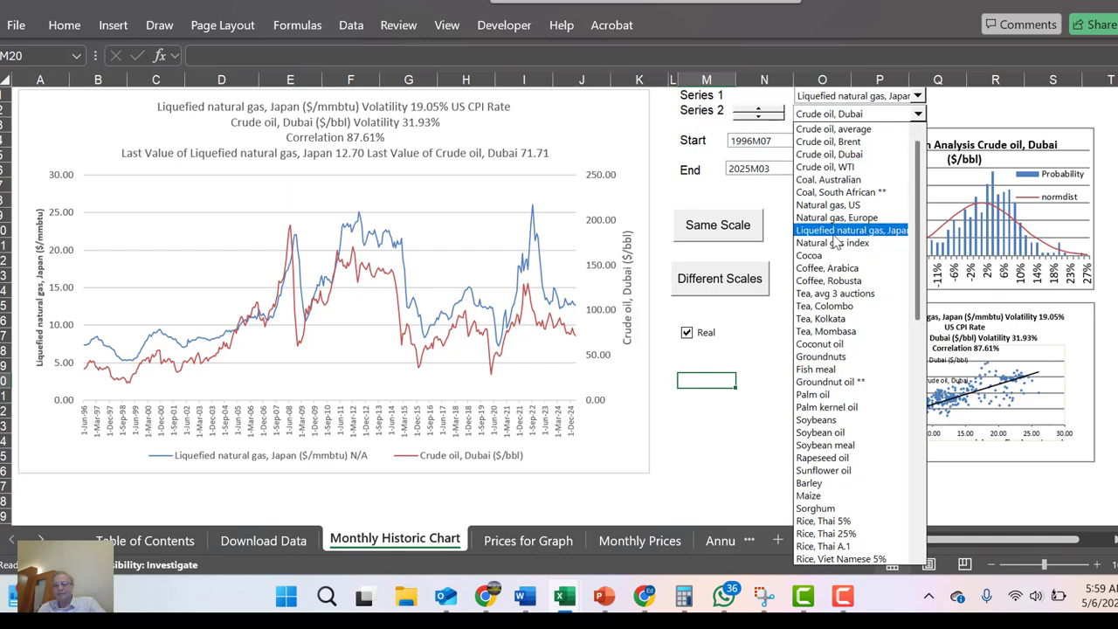
left_click(832, 205)
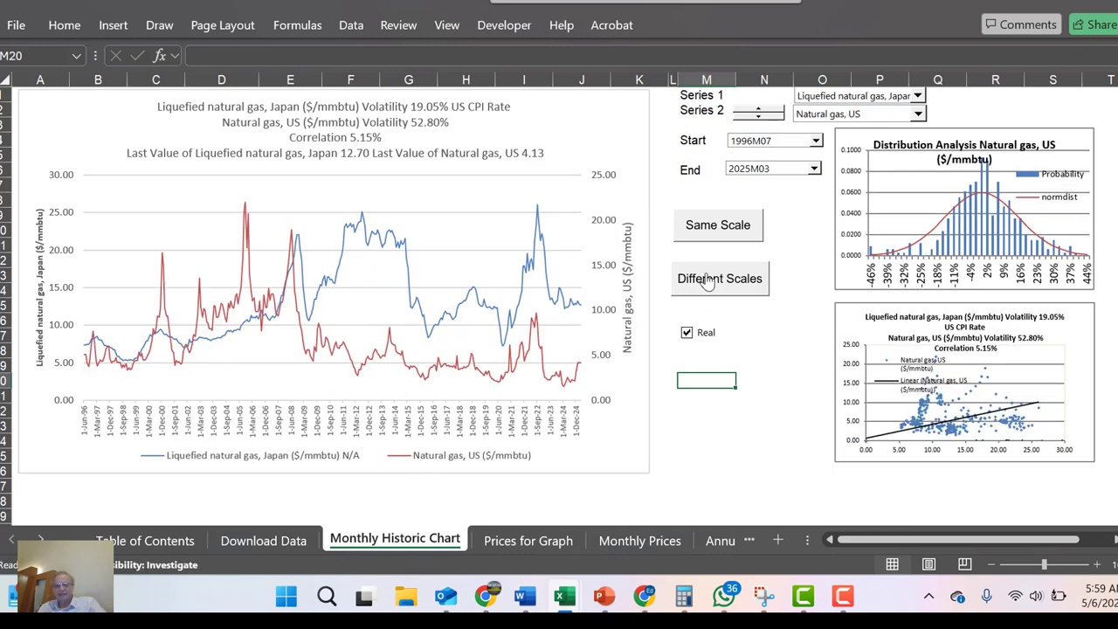
left_click(714, 228)
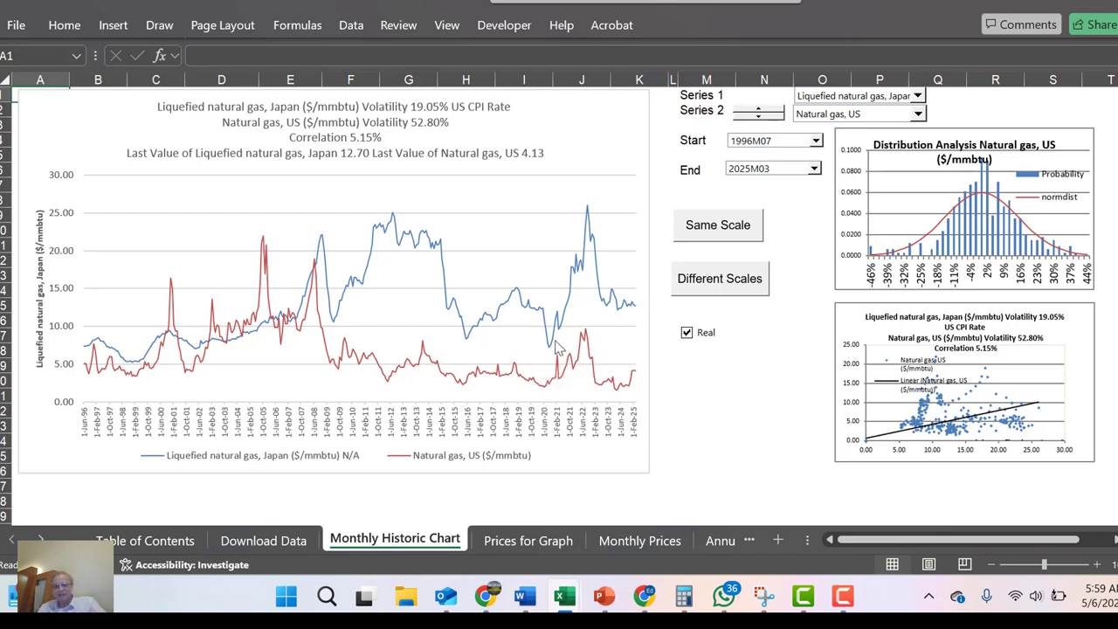
Step: Change Series 1 to "Natural gas, Europe" to compare European and US gas prices
left_click(856, 101)
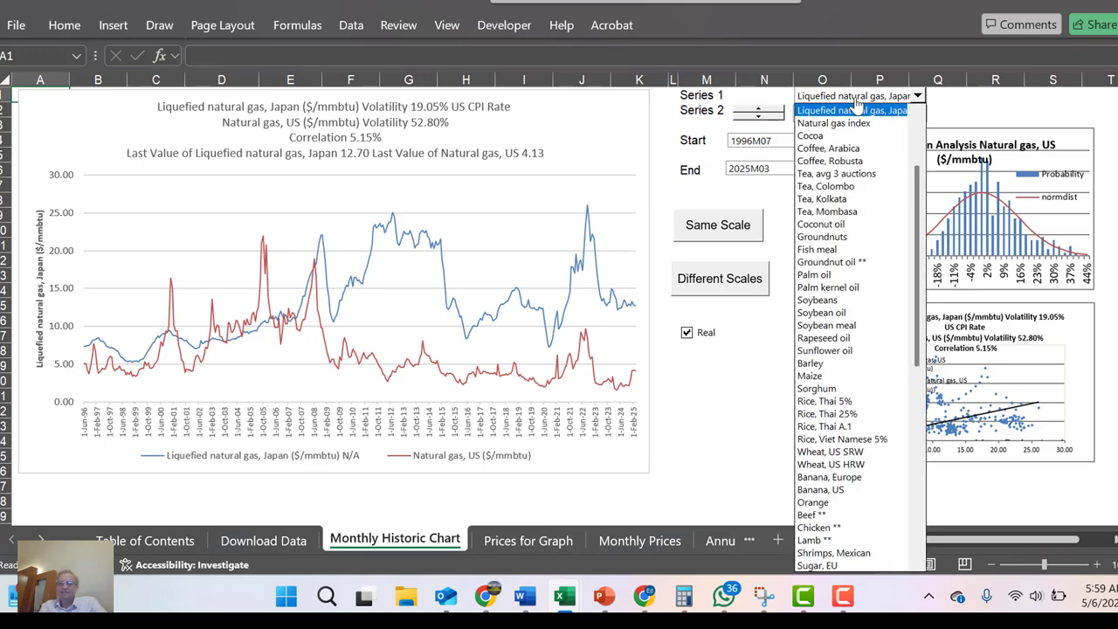
key("Up")
left_click(856, 110)
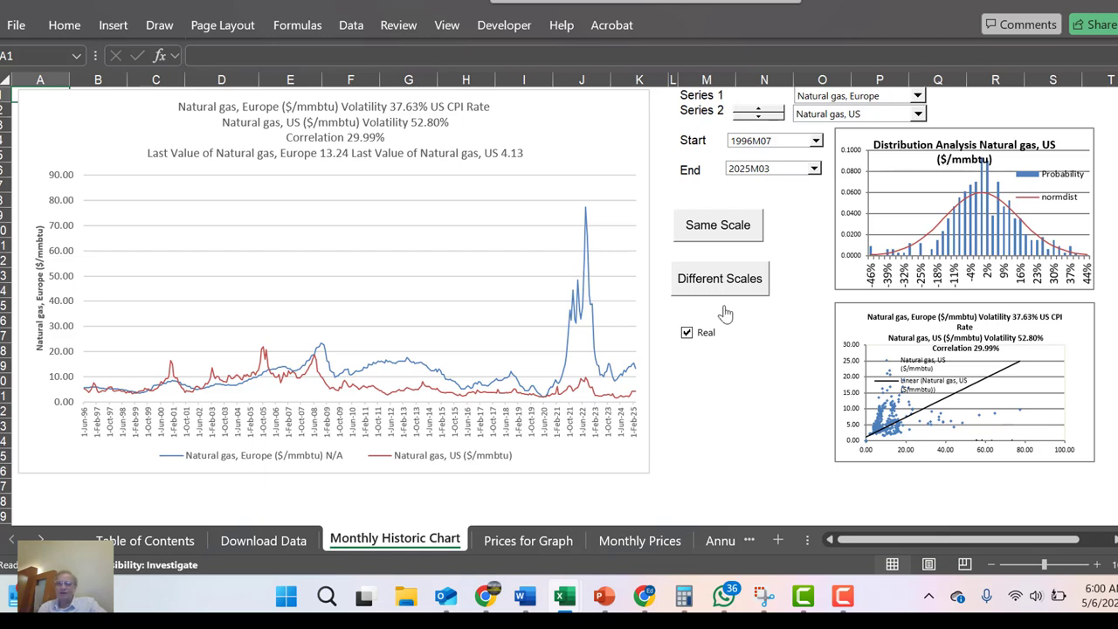
Step: Set the start month of the European and US gas price chart to 2024M01
left_click(758, 144)
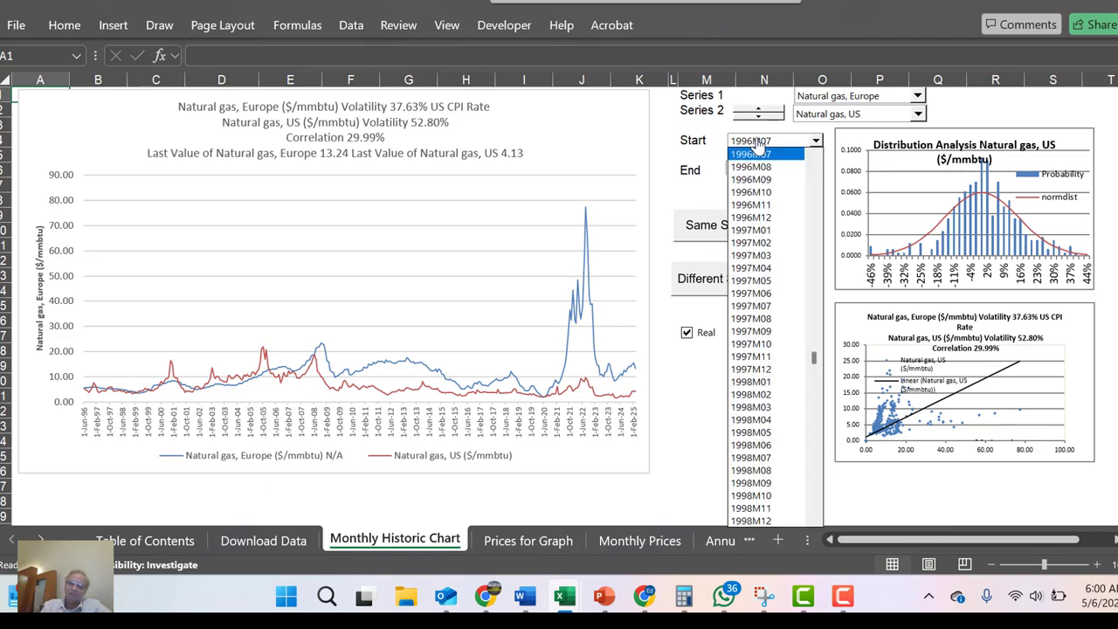
key("Page_Down")
key("Page_Down")
key("Page_Down")
key("Page_Down")
key("Page_Down")
key("Page_Down")
key("Page_Down")
key("Page_Down")
key("Page_Down")
key("Page_Down")
key("Page_Down")
key("Page_Down")
key("Page_Down")
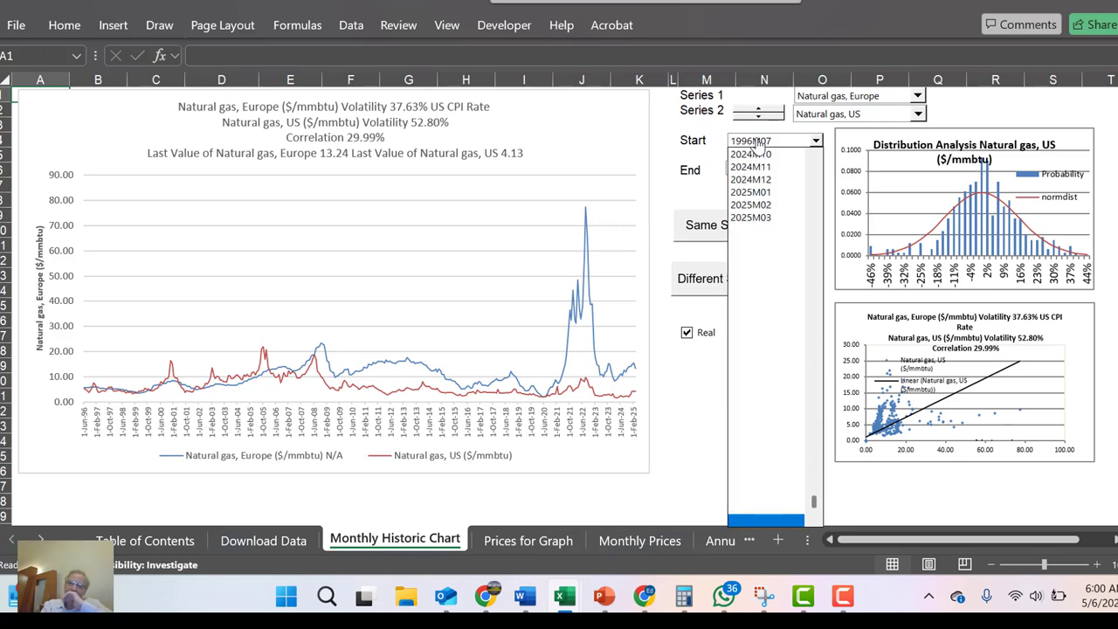
left_click(758, 144)
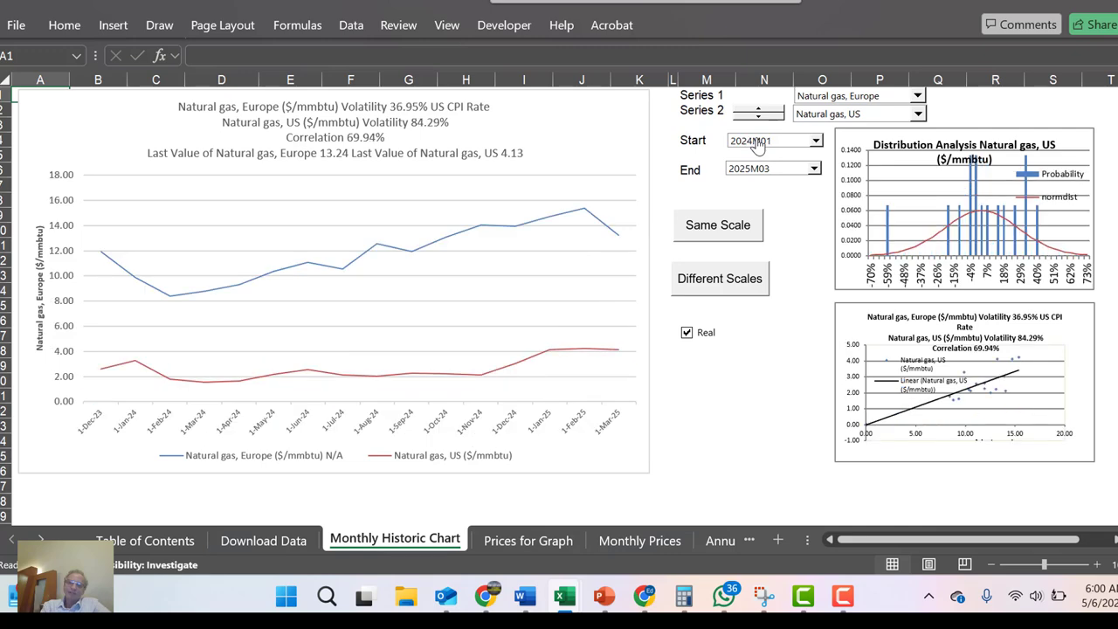
Step: Set the start month of the European and US gas price chart to 2014M05
left_click(758, 144)
scroll(758, 144, "up", 20)
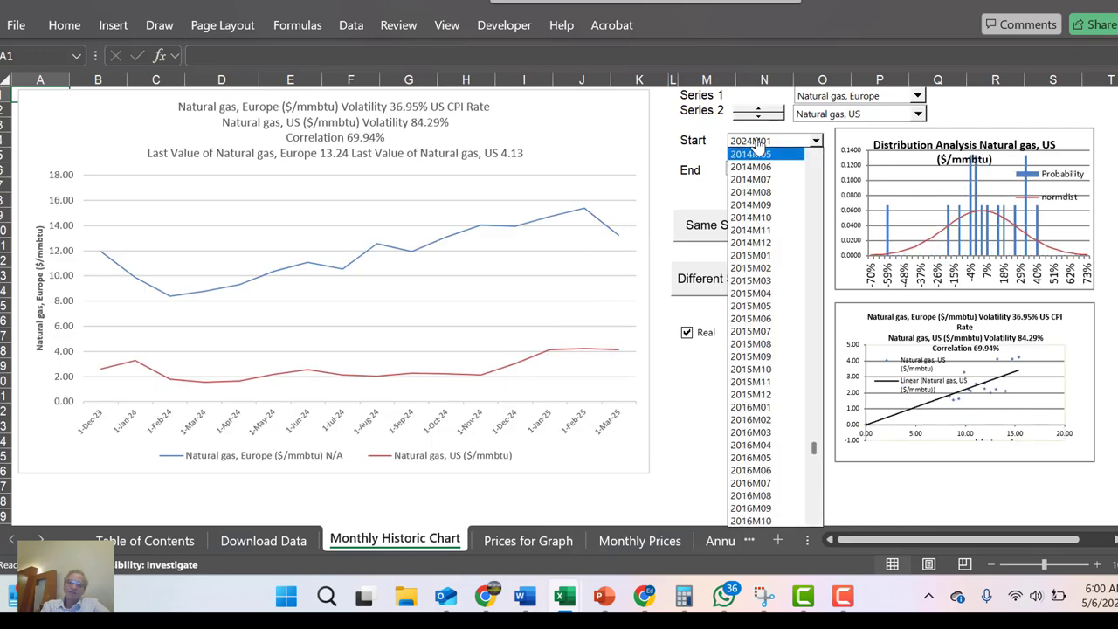
left_click(756, 144)
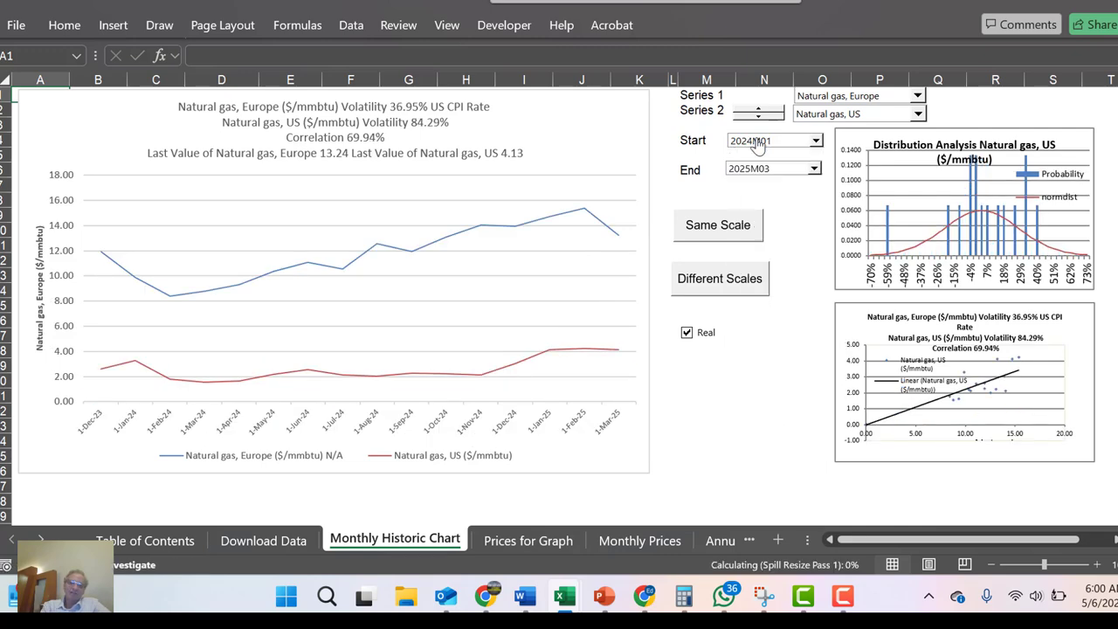
Step: Set the gas price chart's start month to 2015M11
left_click(756, 144)
key("Down")
key("Down")
key("Down")
key("Down")
key("Down")
key("Down")
key("Down")
key("Down")
key("Down")
key("Down")
key("Down")
key("Down")
key("Down")
key("Down")
key("Down")
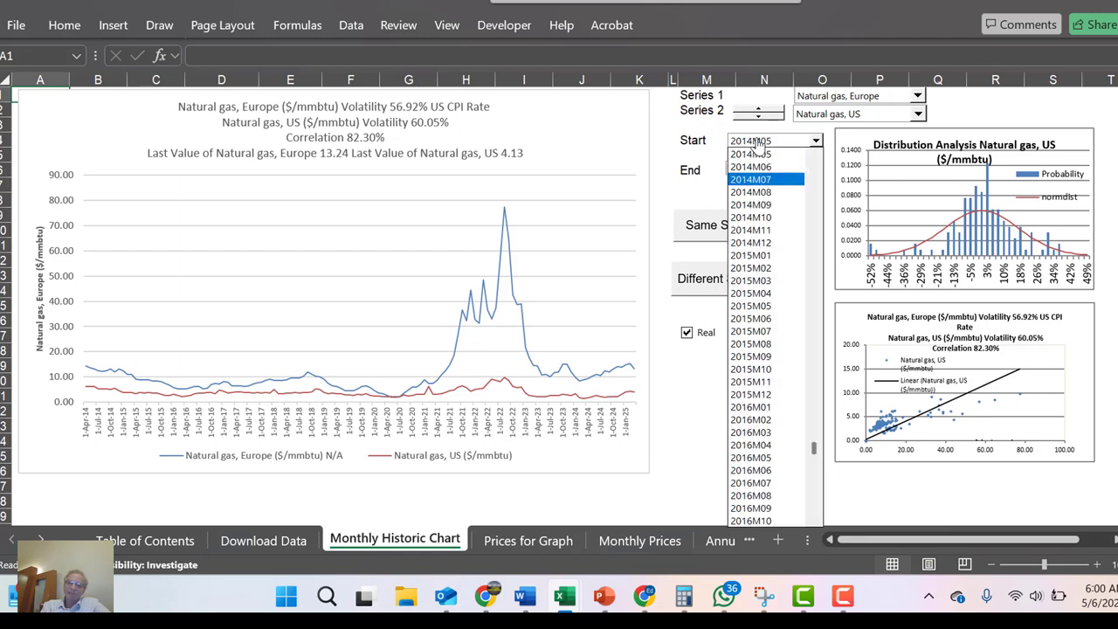
key("Down")
key("Down")
key("Down")
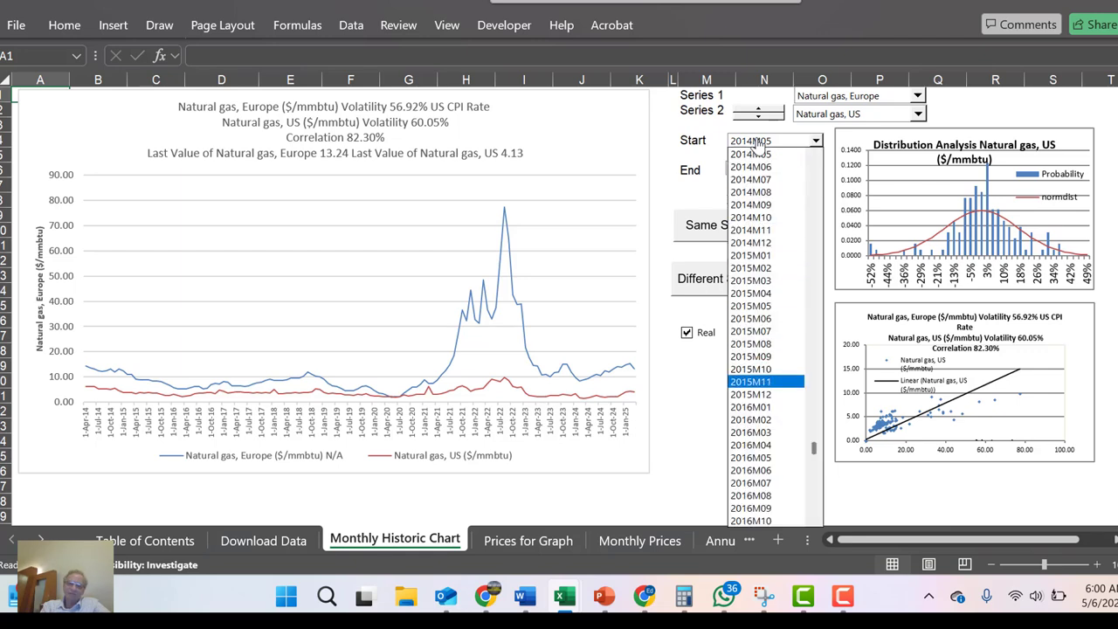
key("Escape")
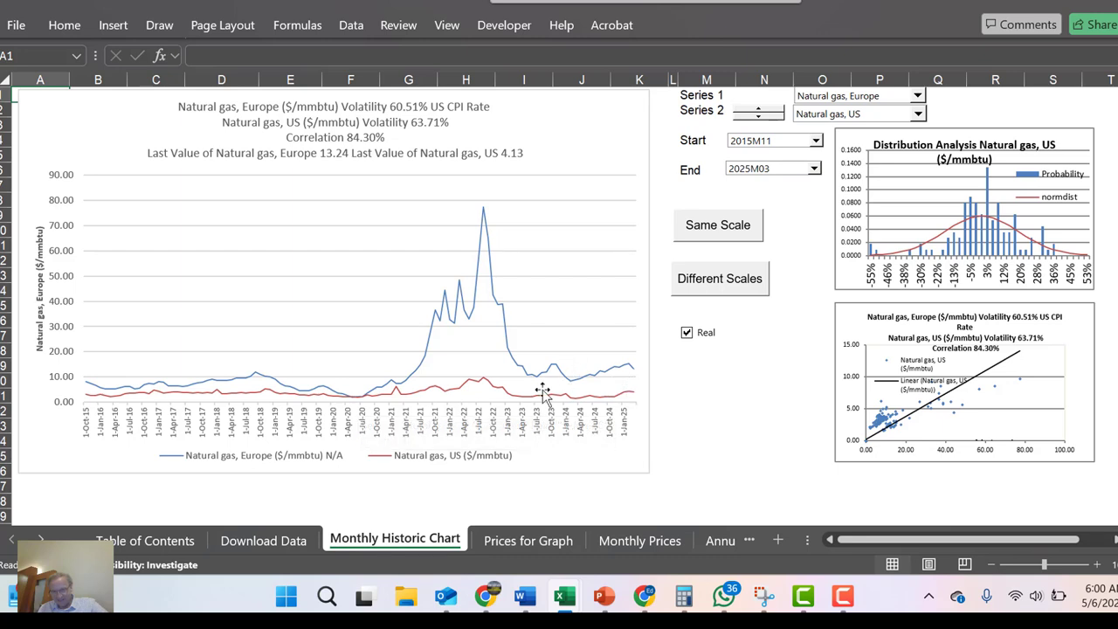
Step: Shorten the charted gas price period by setting its start month to 2019M12
left_click(735, 146)
key("Down")
key("Down")
key("Down")
key("Down")
key("Down")
key("Down")
key("Down")
key("Down")
key("Down")
key("Down")
key("Down")
key("Down")
key("Down")
key("Down")
key("Down")
key("Down")
key("Down")
key("Down")
key("Down")
key("Down")
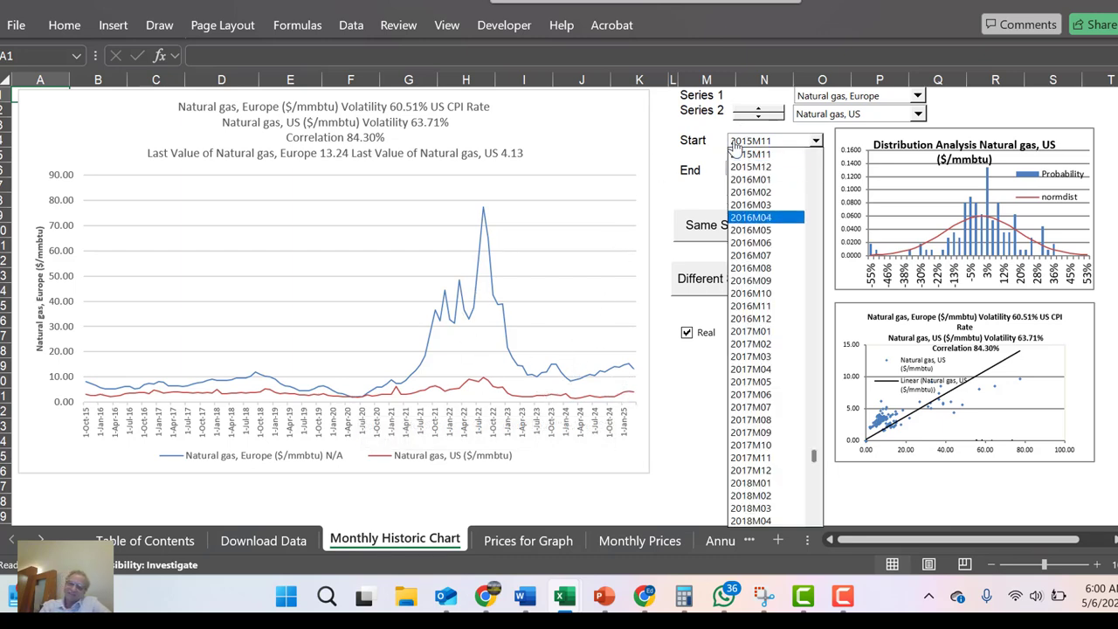
key("Down")
key("Down")
key("Down")
key("Down")
key("Down")
key("Down")
key("Down")
key("Down")
key("Down")
key("Down")
key("Down")
key("Down")
key("Down")
key("Down")
key("Down")
key("Down")
key("Down")
key("Down")
key("Down")
key("Down")
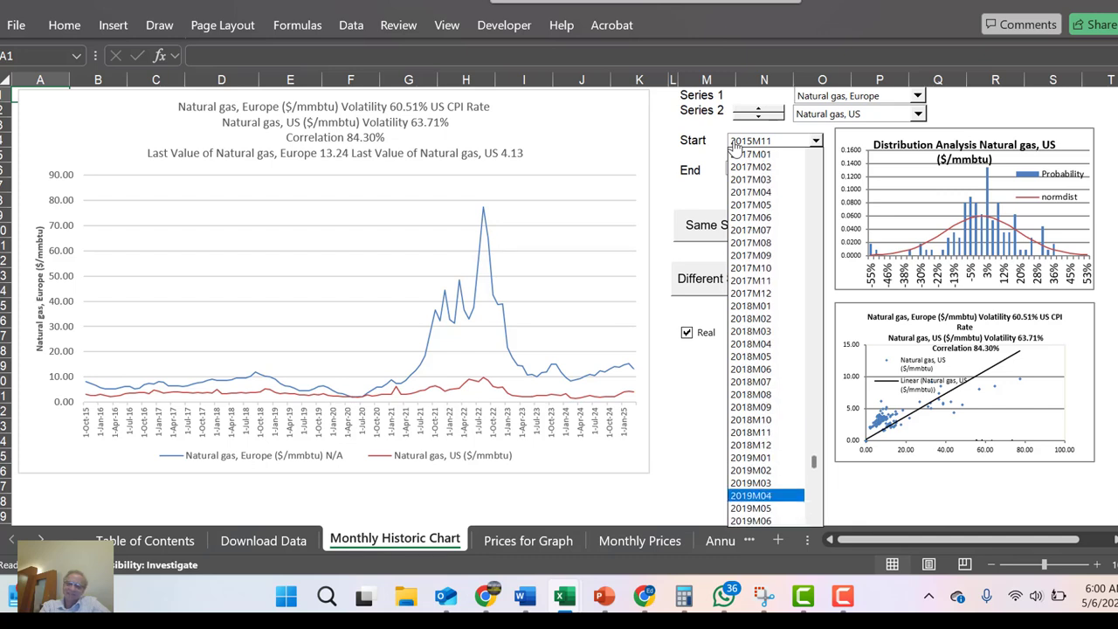
key("Down")
key("Down")
key("Down")
key("Down")
key("Down")
key("Down")
key("Down")
key("Down")
key("Down")
key("Down")
key("Down")
key("Down")
key("Down")
key("Down")
key("Down")
key("Down")
key("Down")
key("Down")
key("Down")
key("Down")
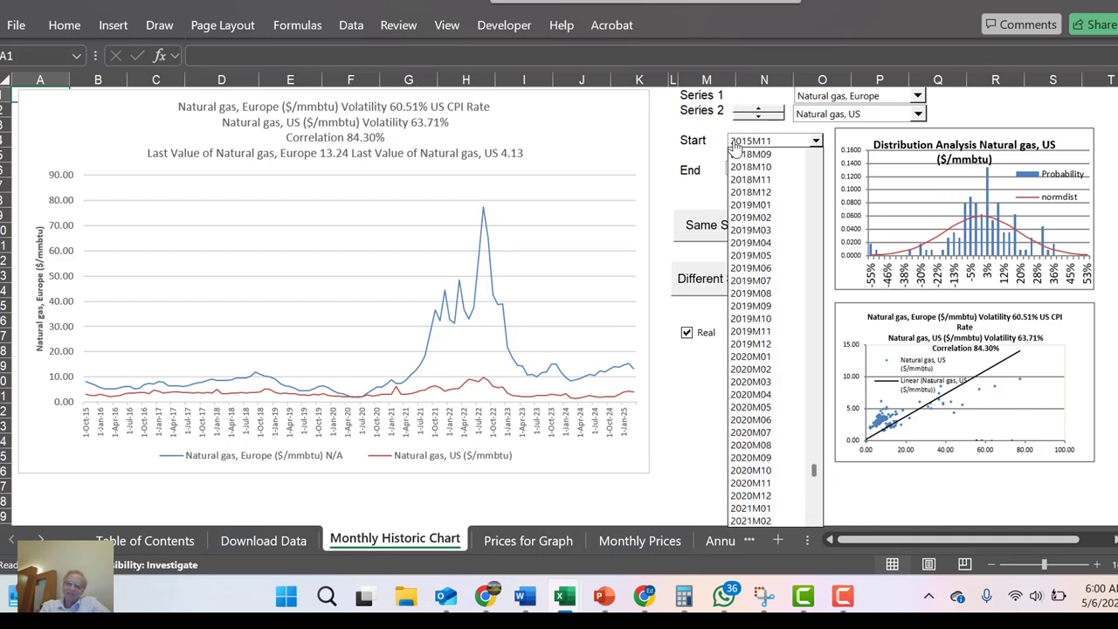
key("Up")
key("Up")
key("Up")
key("Up")
key("Up")
key("Return")
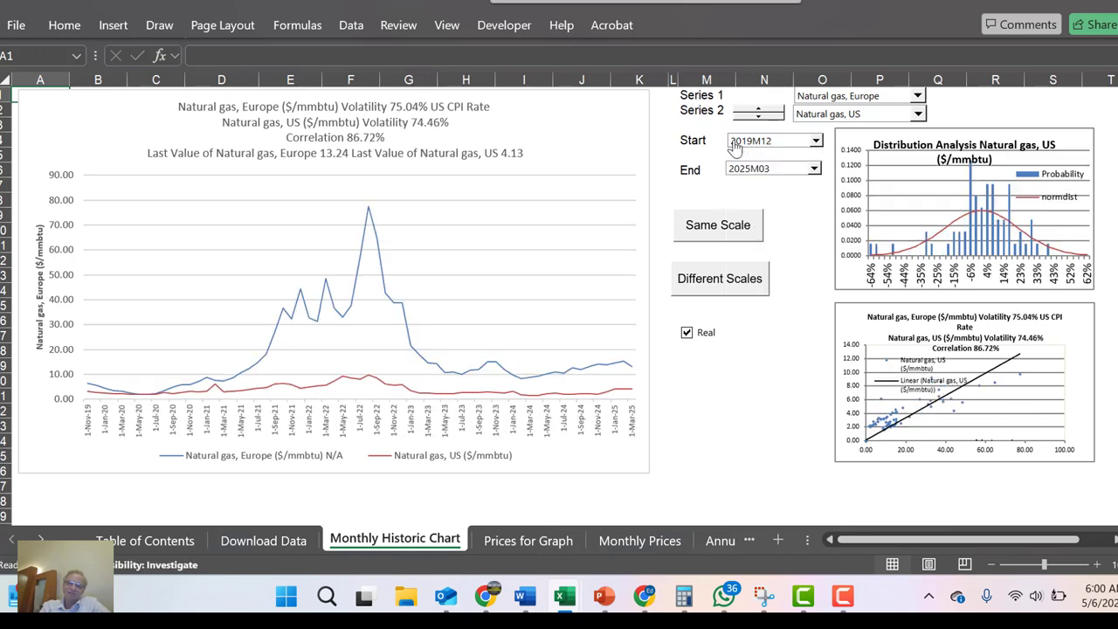
Step: Change the start month of the gas price comparison to 2021M04
left_click(736, 146)
key("Down")
key("Down")
key("Down")
key("Down")
key("Down")
key("Down")
key("Down")
key("Down")
key("Down")
key("Down")
key("Down")
key("Down")
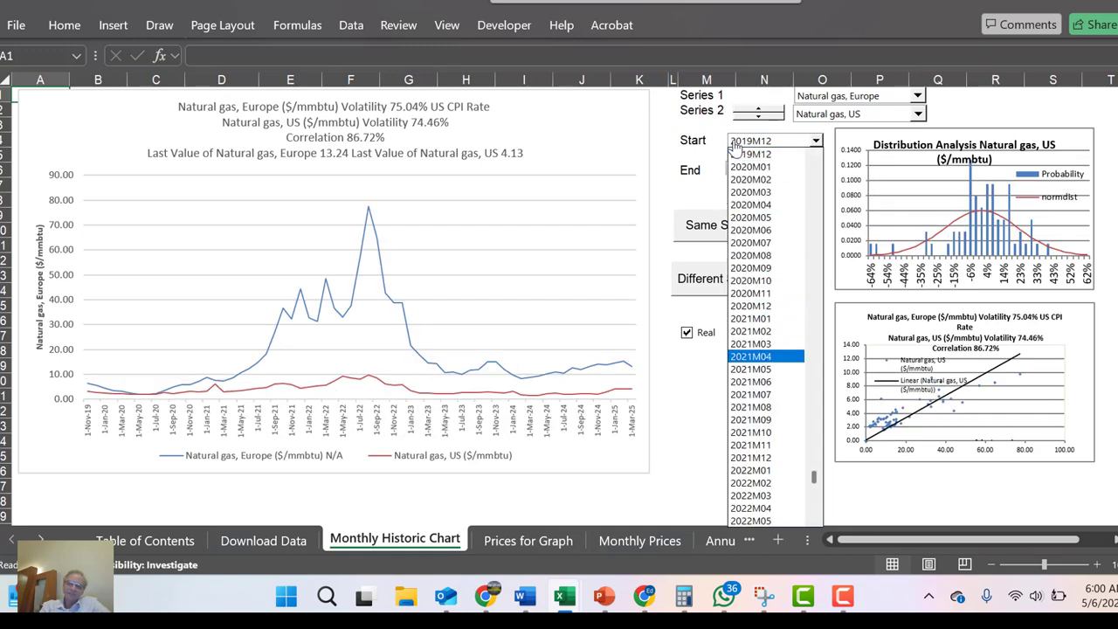
key("Return")
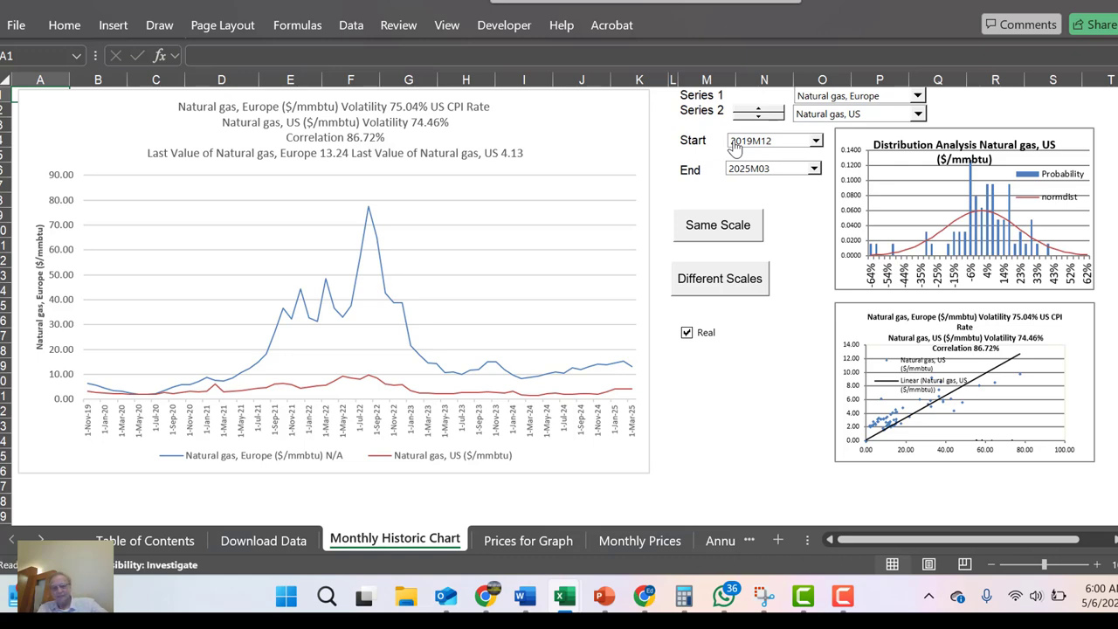
Step: Move the start month of the European and US gas chart to 2022M08
left_click(736, 147)
key("Down")
key("Down")
key("Down")
key("Down")
key("Down")
key("Down")
key("Down")
key("Down")
key("Down")
key("Down")
key("Down")
key("Down")
key("Down")
key("Down")
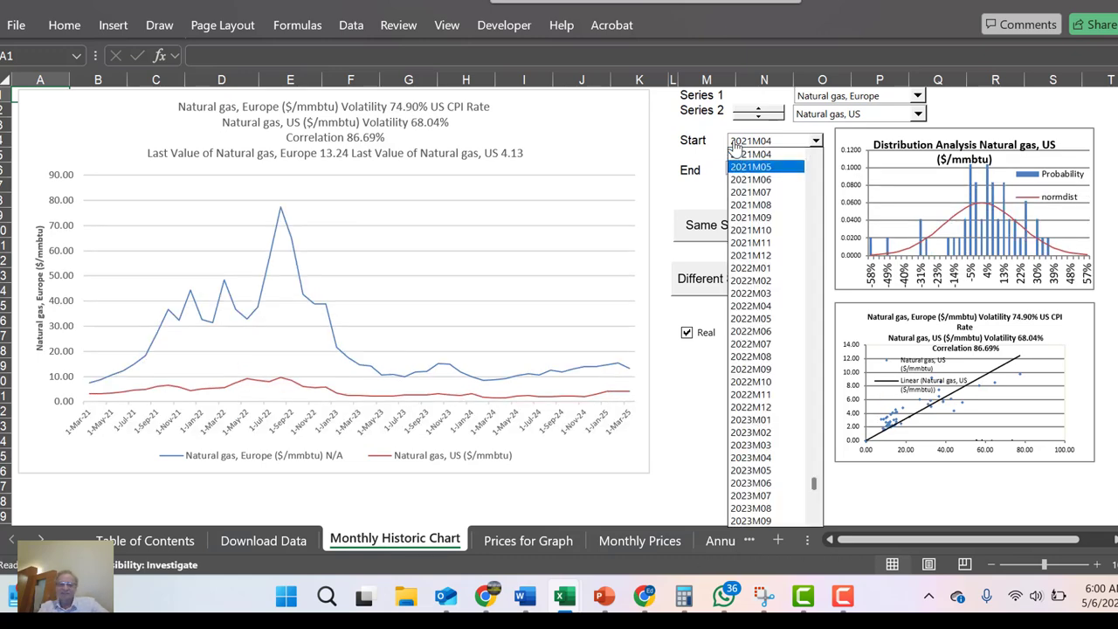
key("Return")
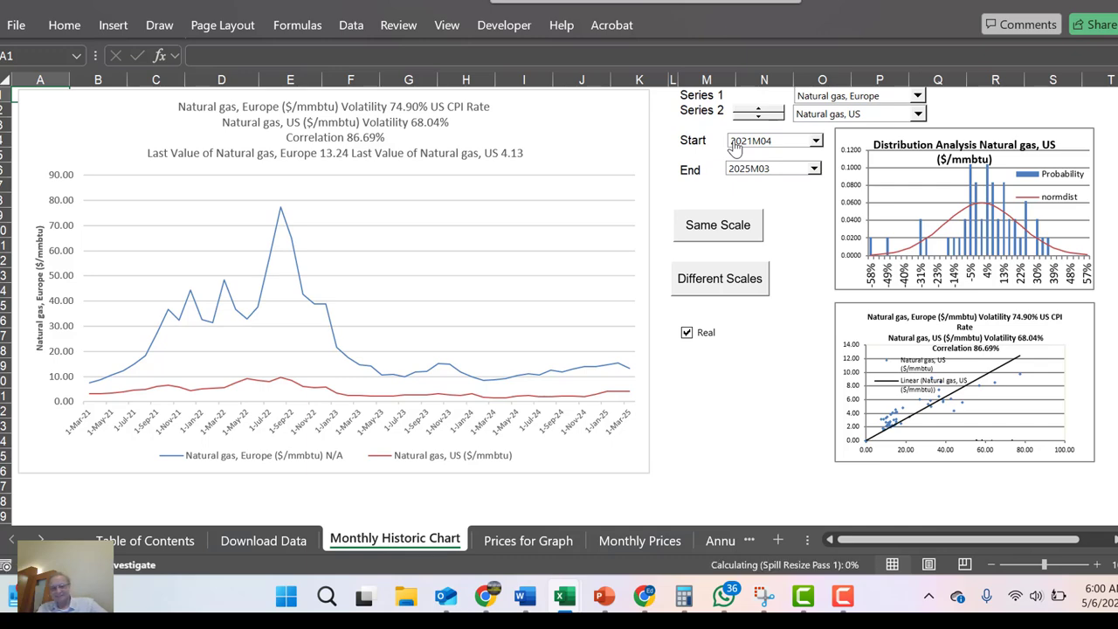
Step: Set the gas chart's start month to 2023M03 and select empty cell M21 below the Real option
left_click(736, 148)
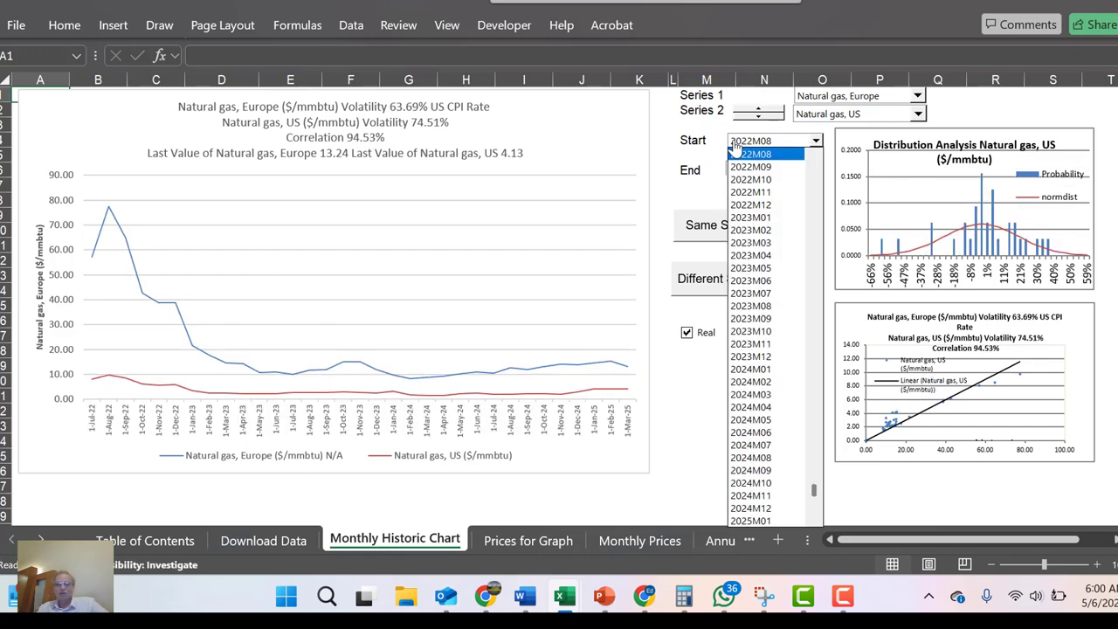
left_click(735, 152)
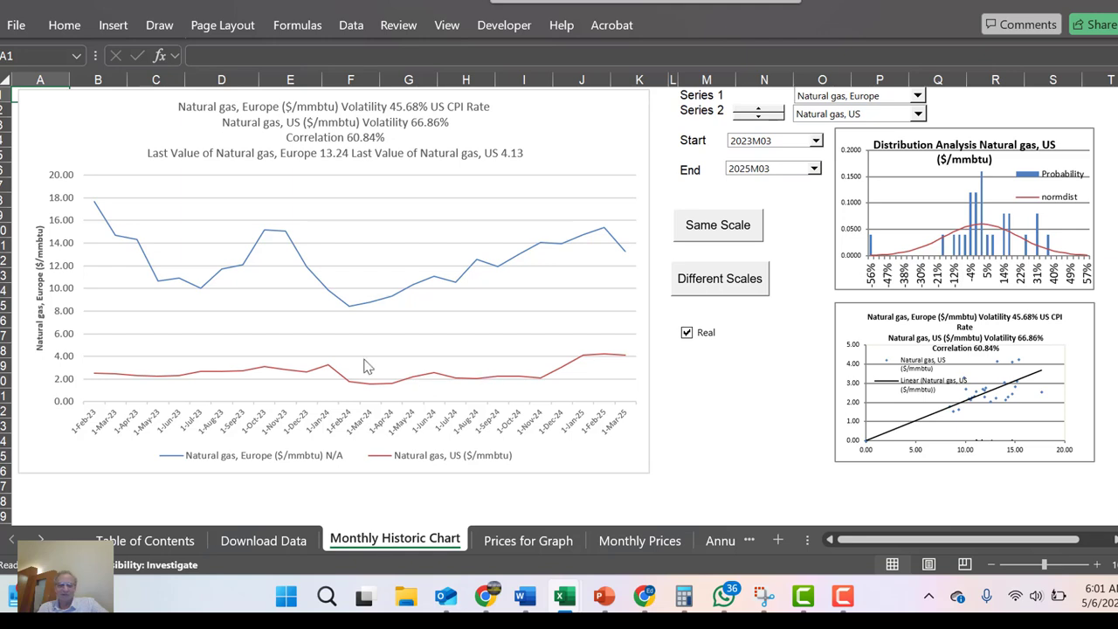
left_click(712, 393)
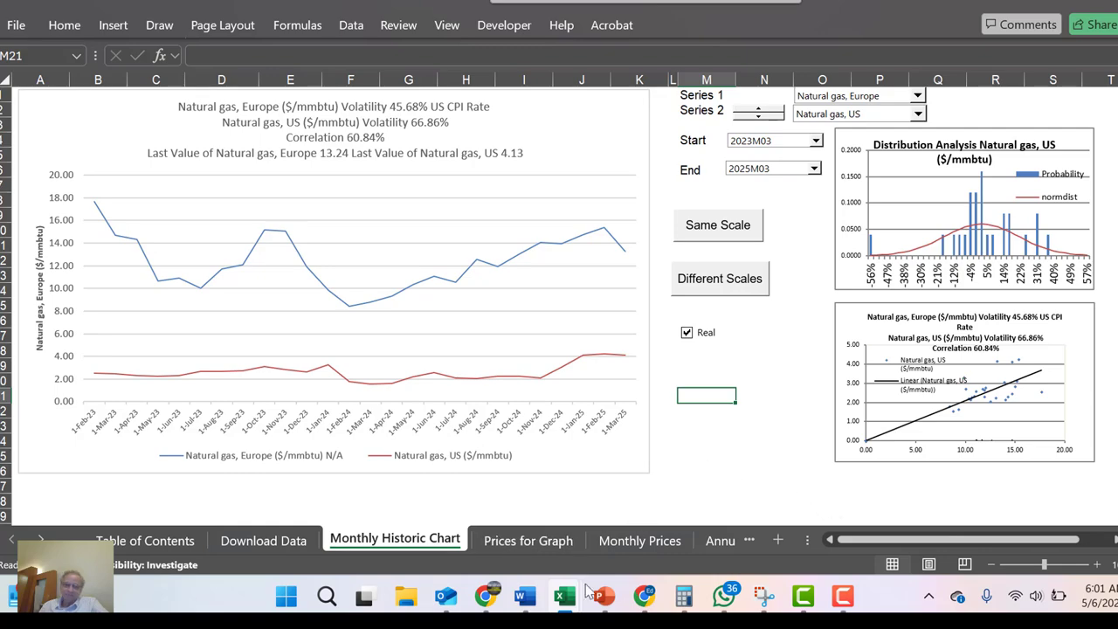
Step: Switch to the Hydrogen Financial presentation in PowerPoint, look back through the Egypt project slides and go to the "Summary of Results" slide
mouse_move(602, 596)
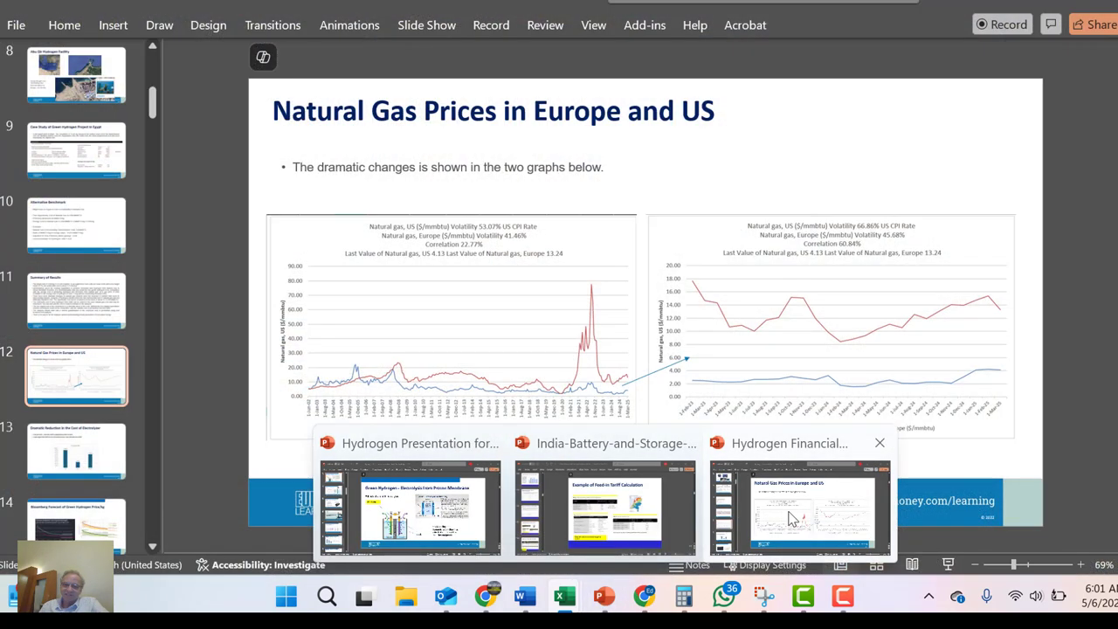
left_click(785, 511)
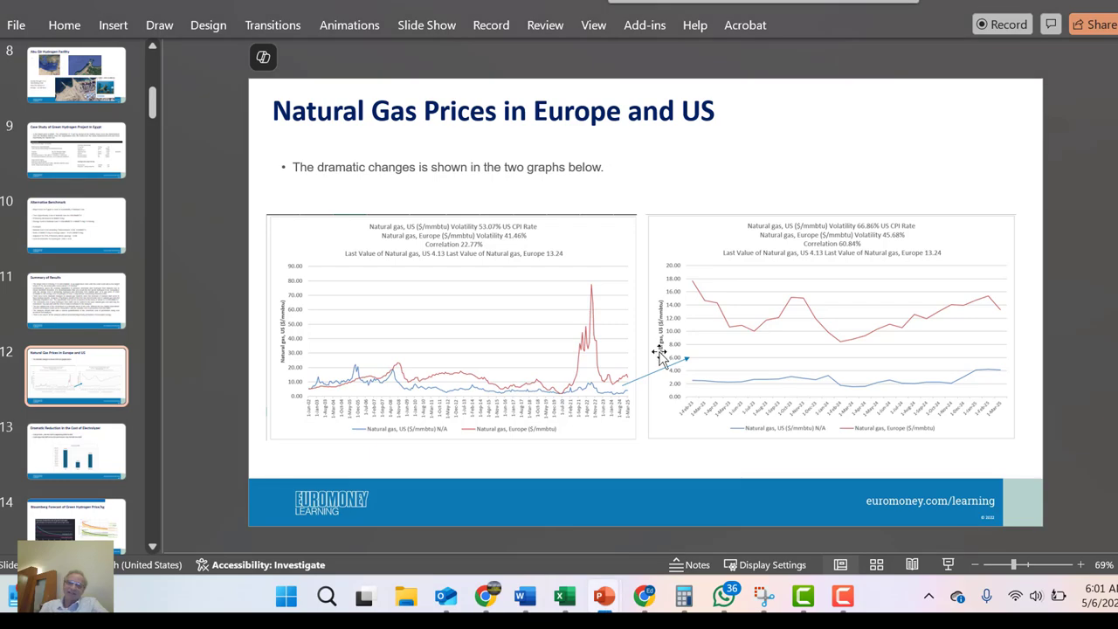
scroll(660, 354, "up", 4)
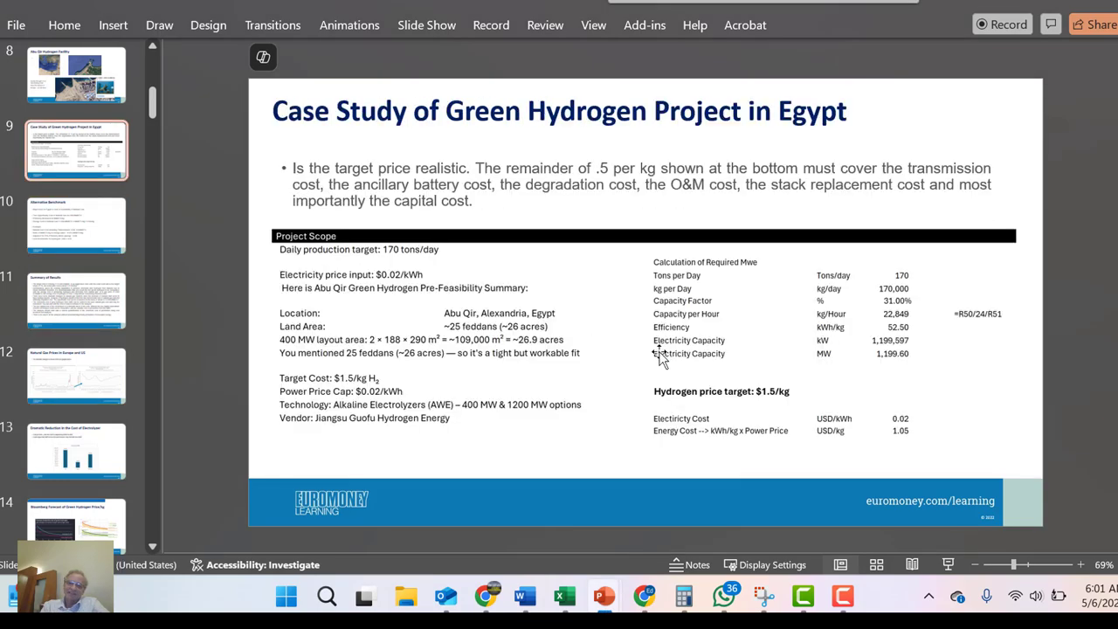
scroll(659, 354, "up", 1)
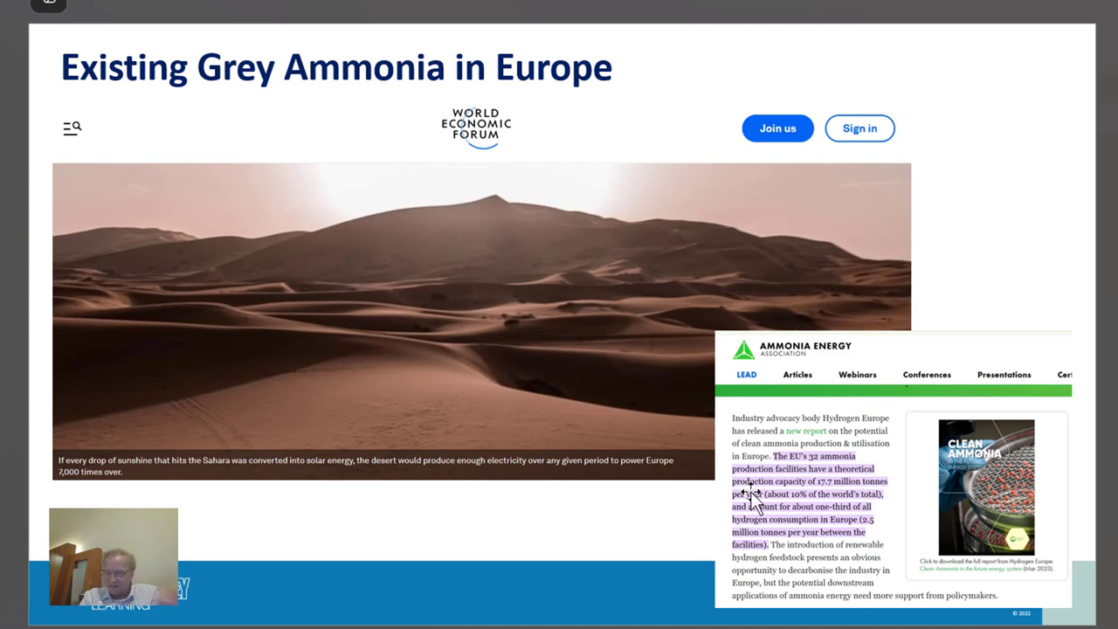
scroll(753, 498, "down", 1)
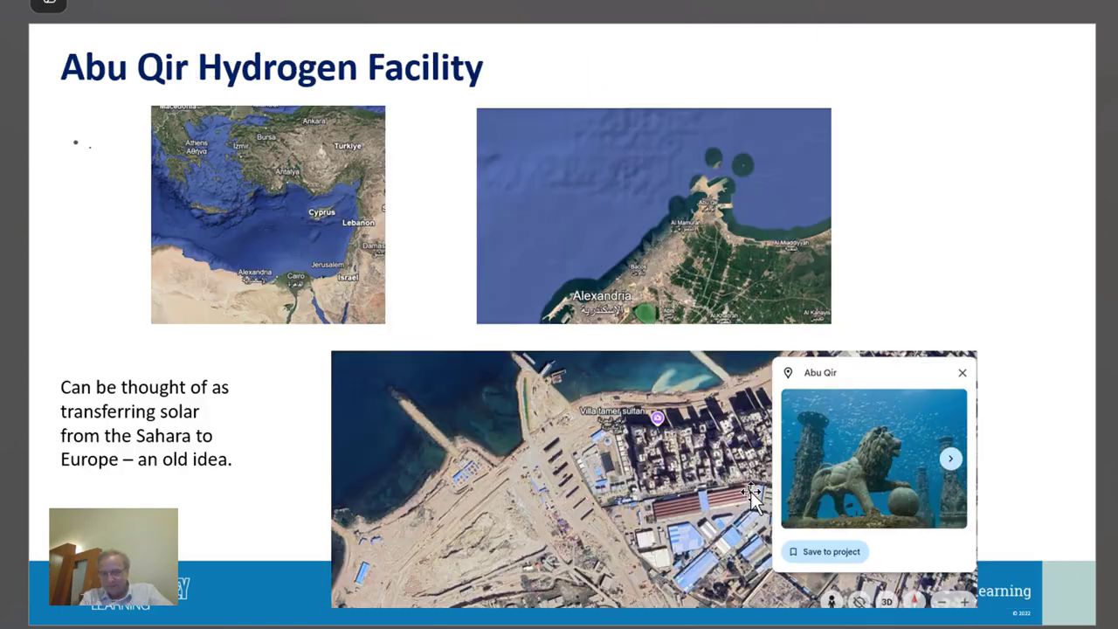
scroll(753, 498, "down", 3)
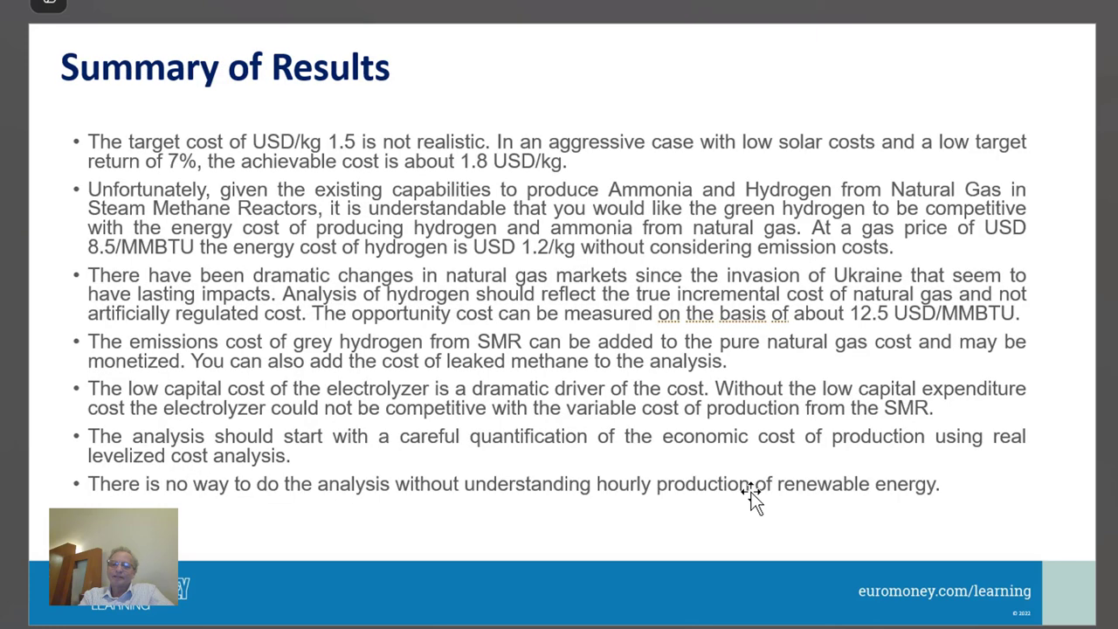